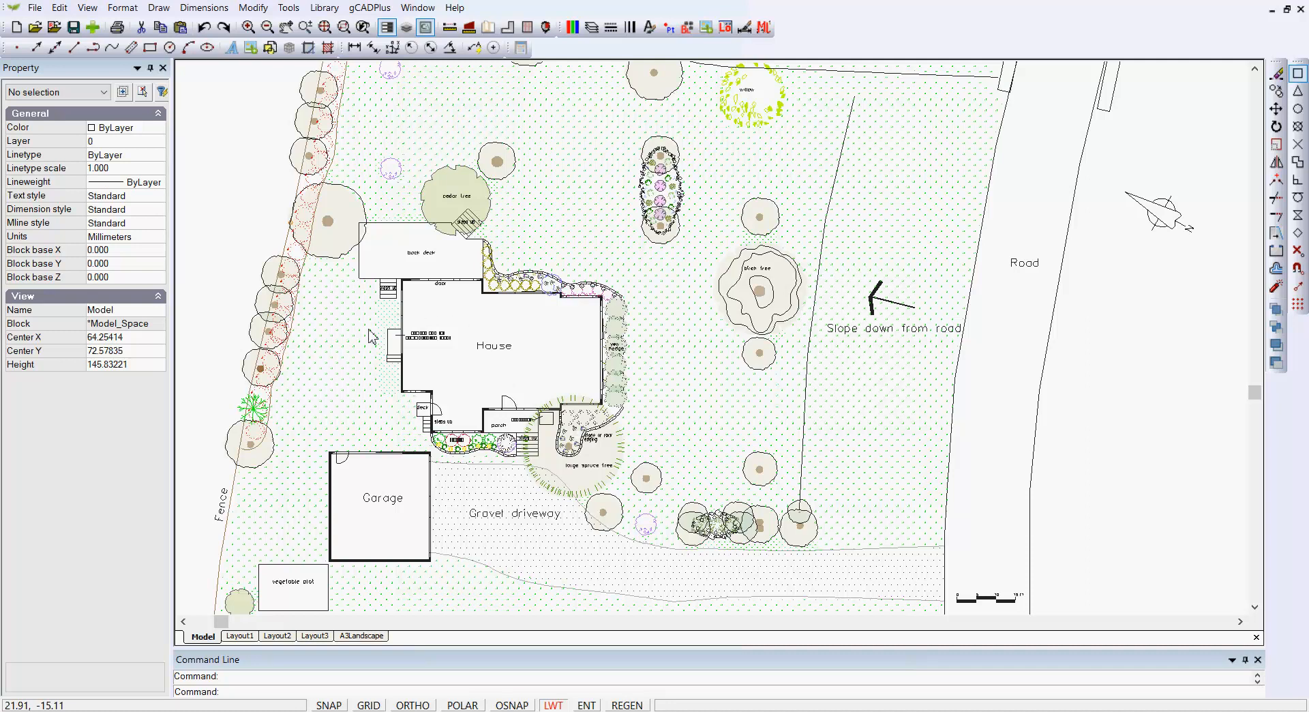
Open the large tree block beside the back deck in the block editor, inspect its filled canopy polyline's properties, and close the editor
{"action": "scroll", "coordinate": [372, 337], "scroll_direction": "up", "scroll_amount": 1}
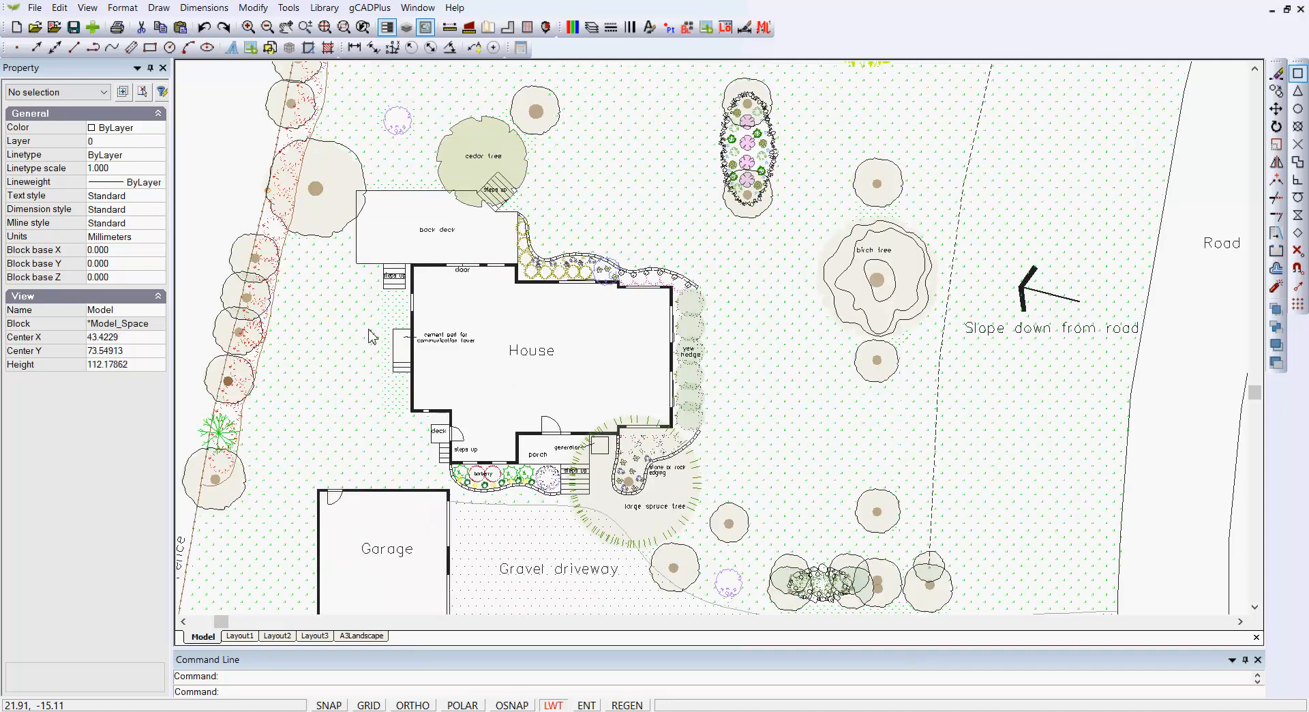
{"action": "left_click", "coordinate": [335, 208]}
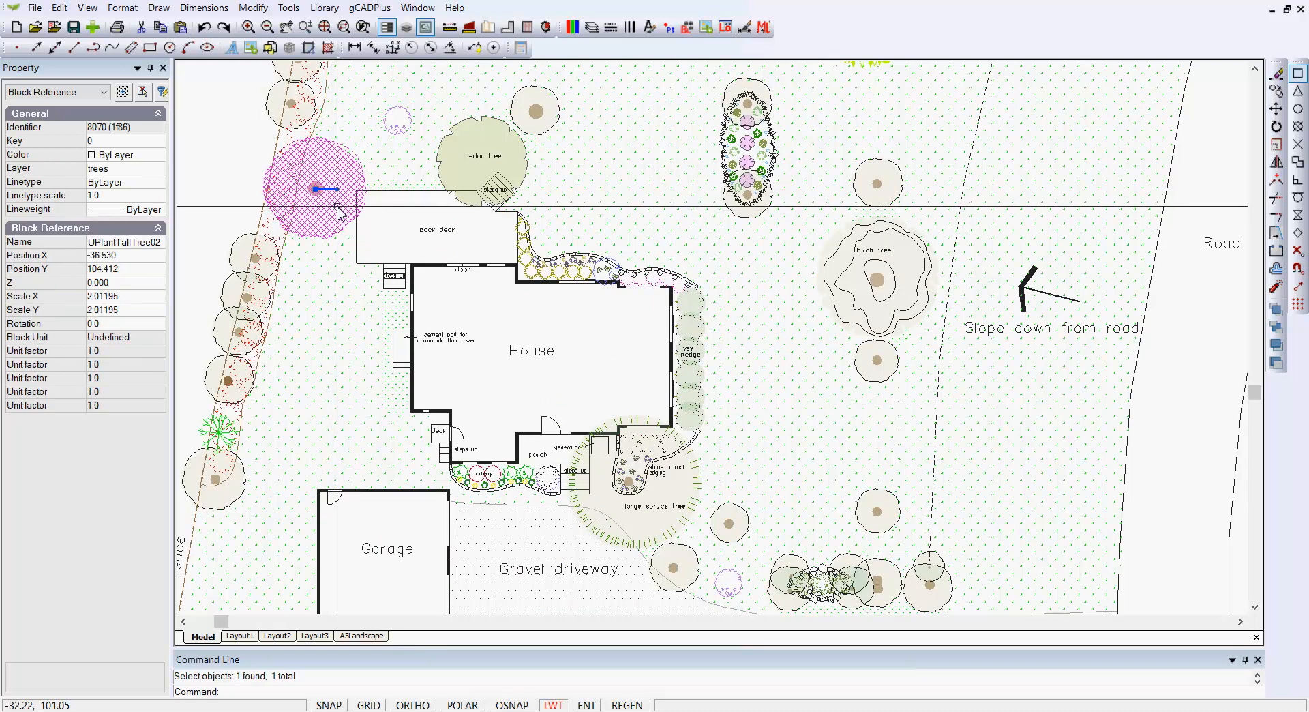
{"action": "right_click", "coordinate": [337, 206]}
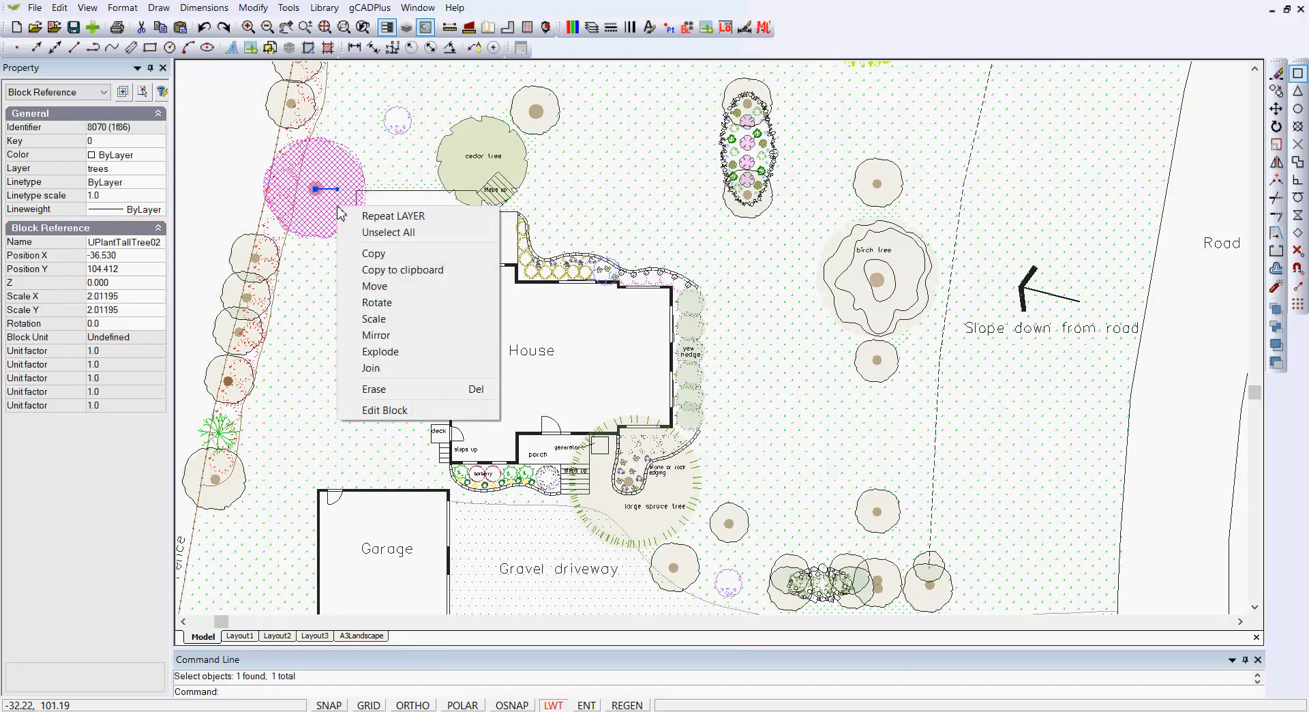
{"action": "left_click", "coordinate": [394, 411]}
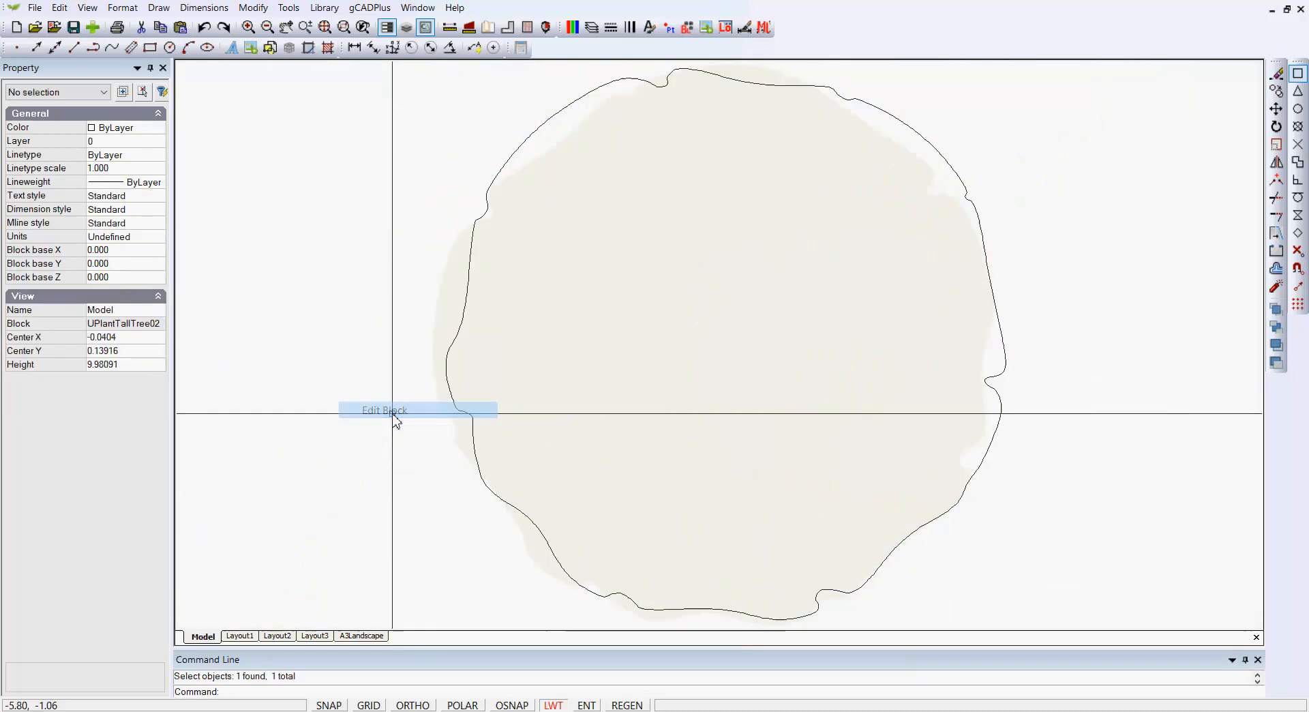
{"action": "left_click", "coordinate": [525, 316]}
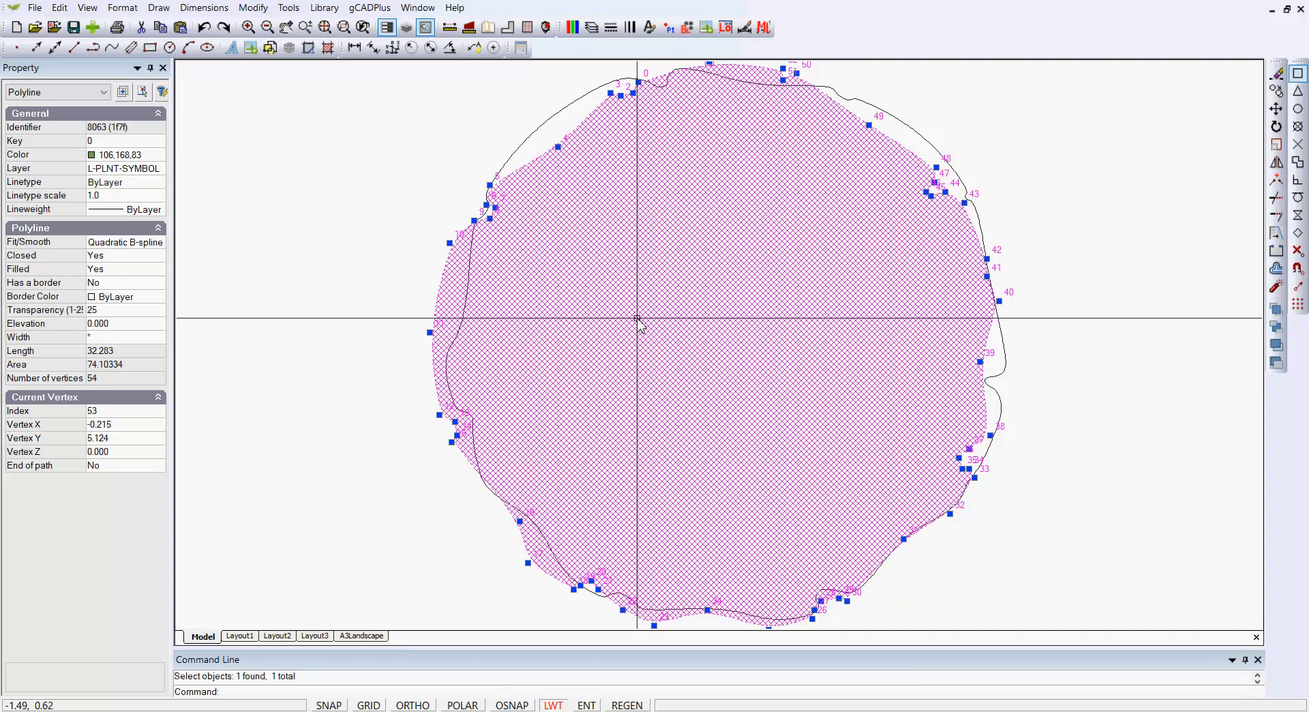
{"action": "key", "text": "Escape"}
{"action": "right_click", "coordinate": [373, 293]}
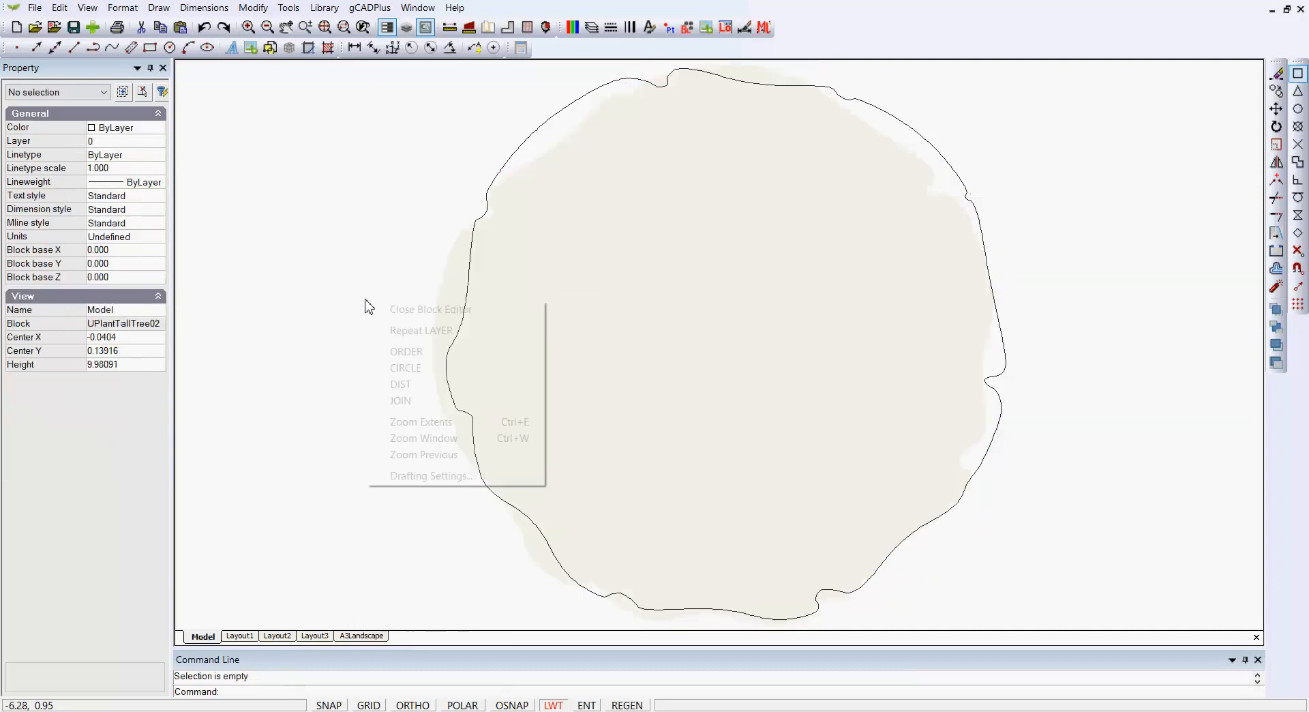
{"action": "left_click", "coordinate": [411, 310]}
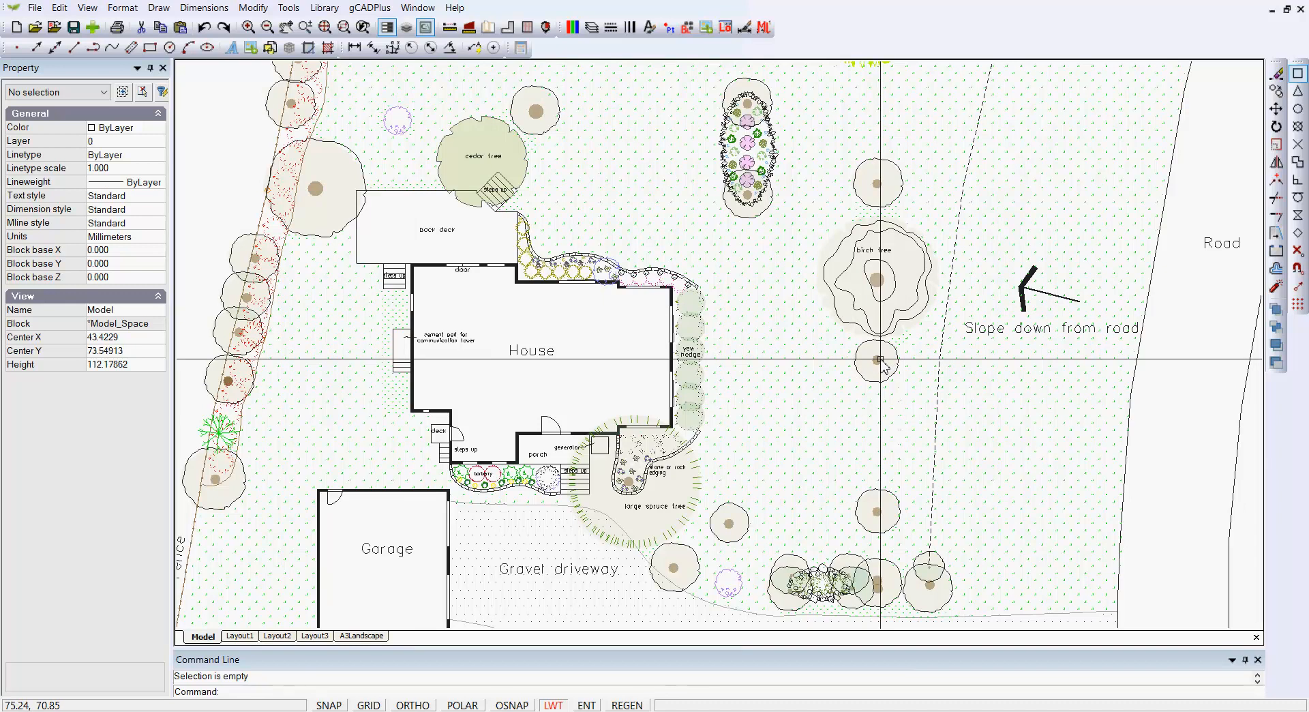
Examine the transparent canopy of the large spruce tree over the planting bed and steps by the porch
{"action": "scroll", "coordinate": [617, 503], "scroll_direction": "up", "scroll_amount": 4}
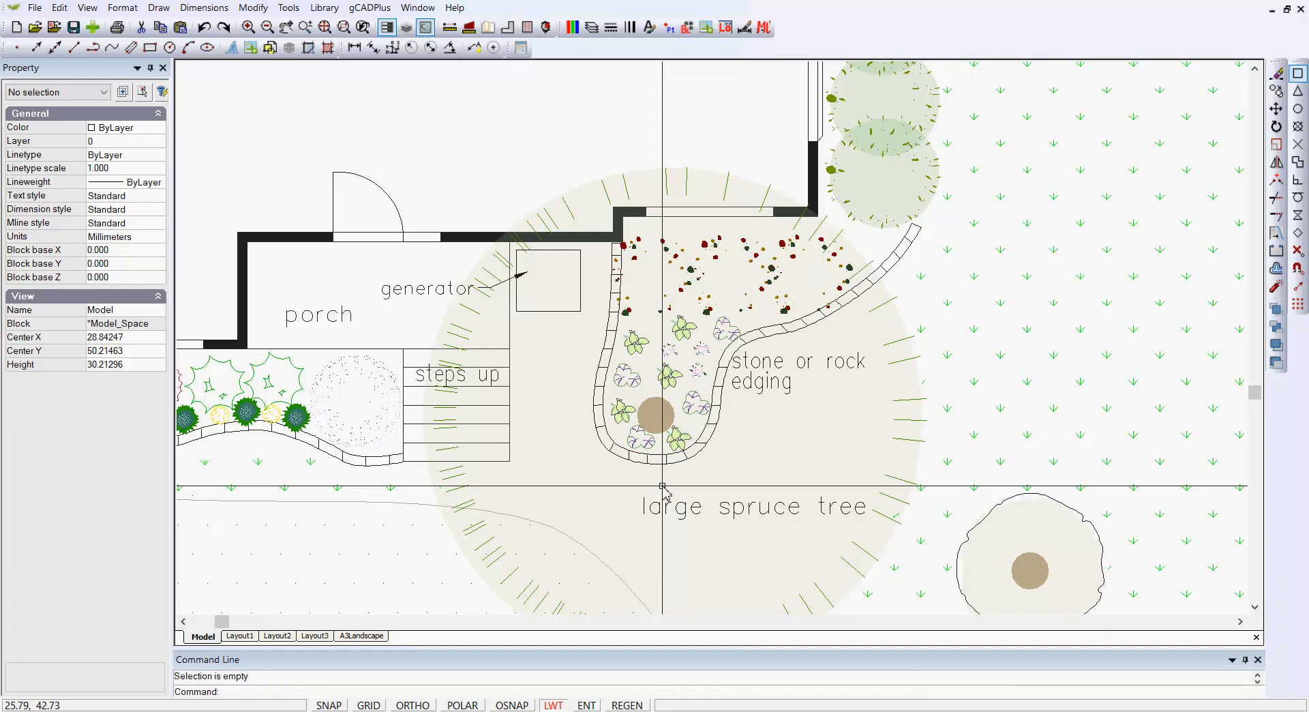
{"action": "scroll", "coordinate": [661, 485], "scroll_direction": "down", "scroll_amount": 5}
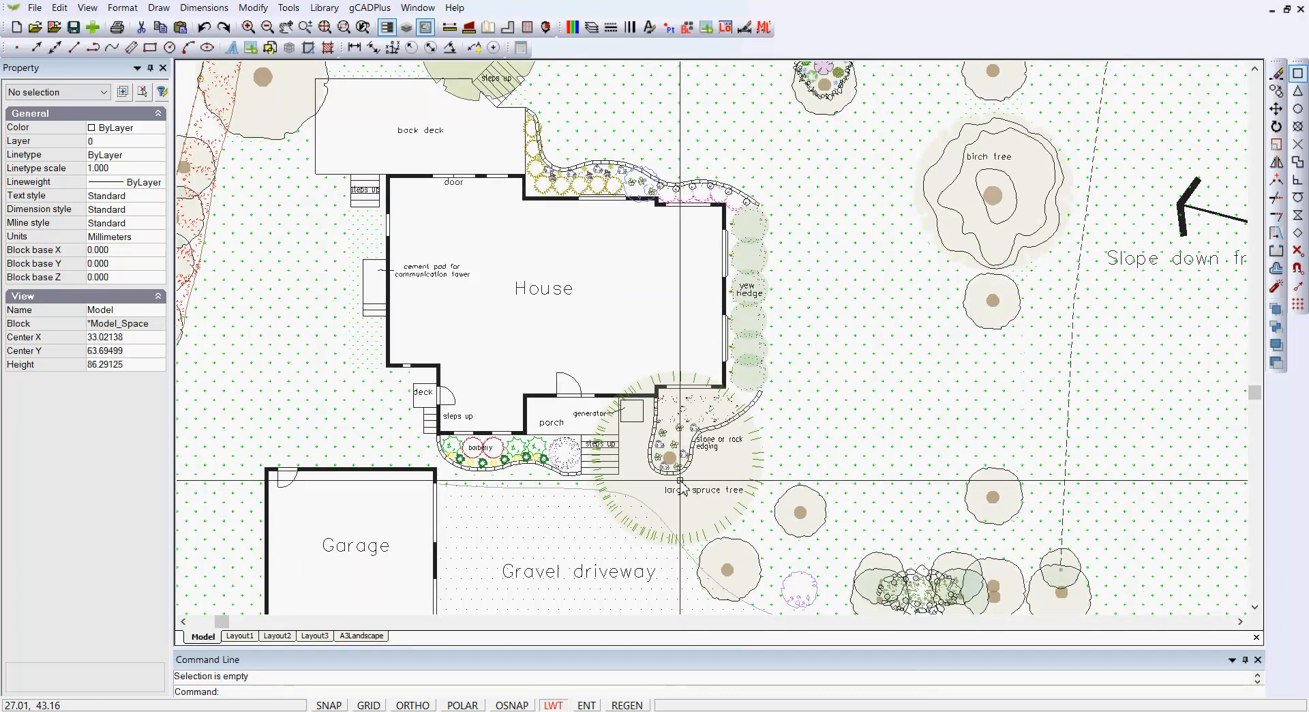
{"action": "scroll", "coordinate": [681, 486], "scroll_direction": "down", "scroll_amount": 1}
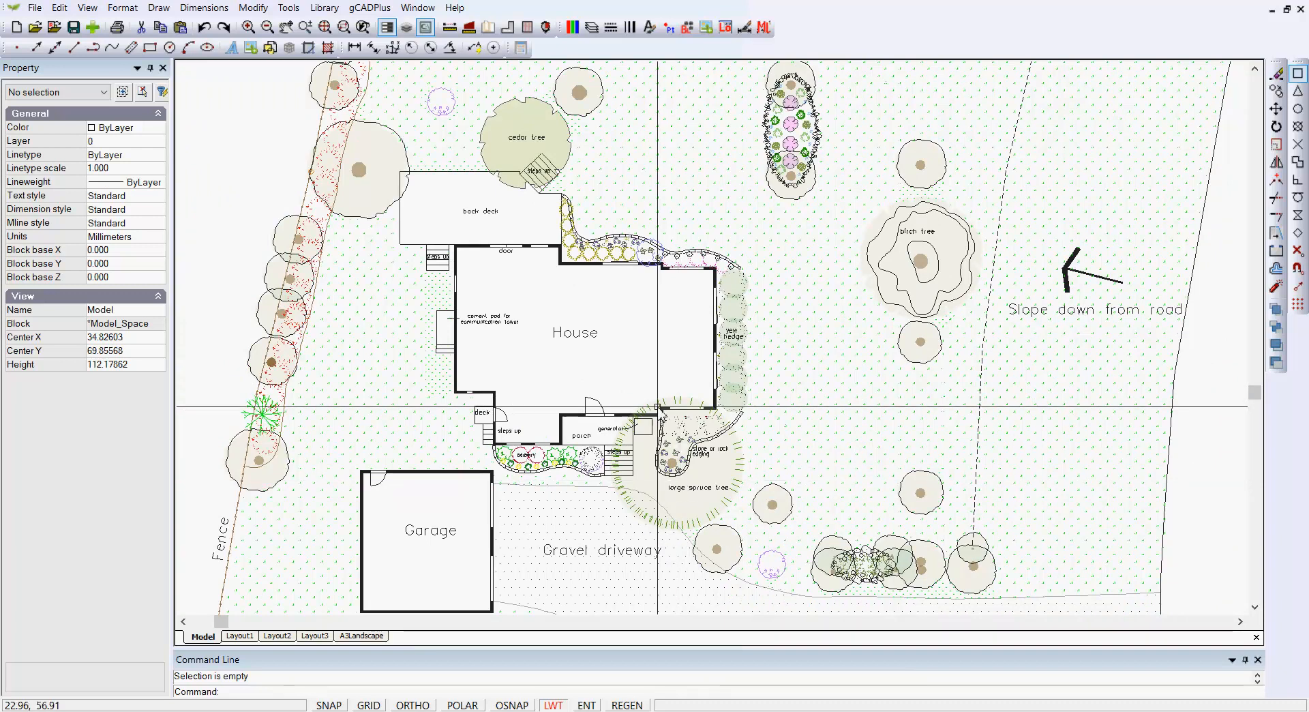
Start a PDF export of Layout1 at Maximum level, using a window print area that encloses the whole sheet
{"action": "left_click", "coordinate": [240, 636]}
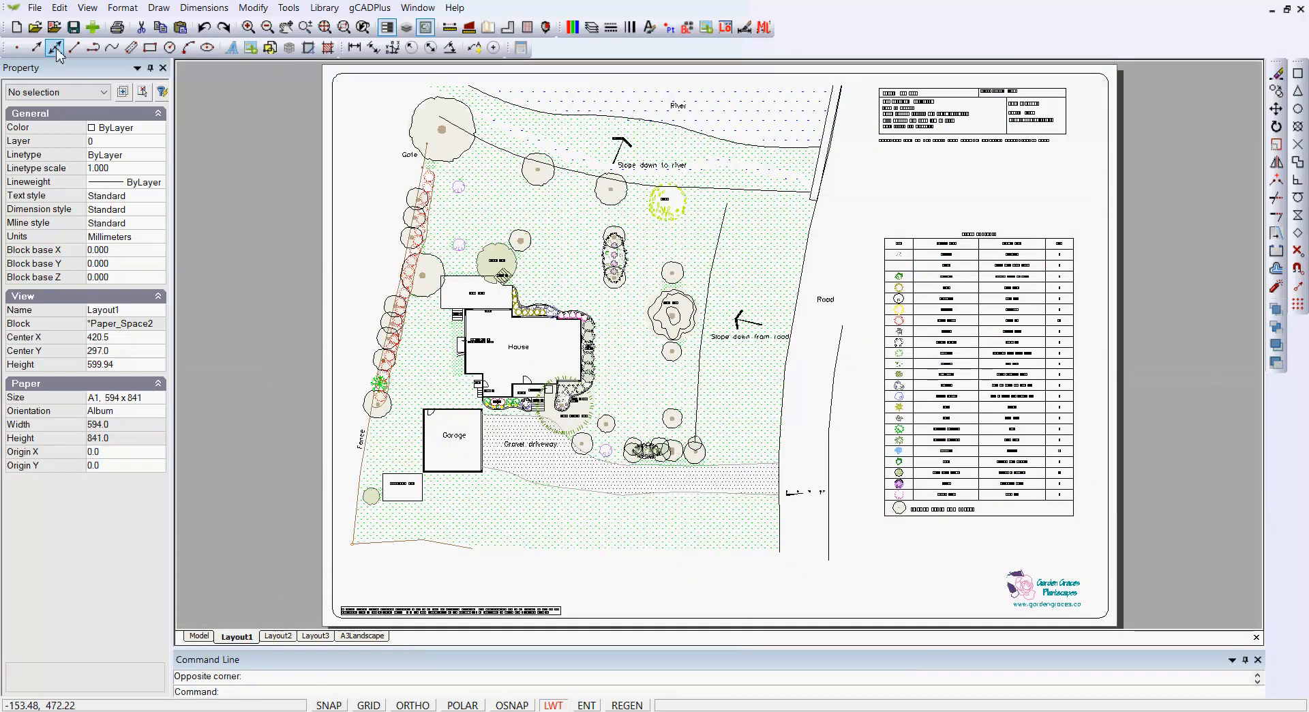
{"action": "left_click", "coordinate": [32, 8]}
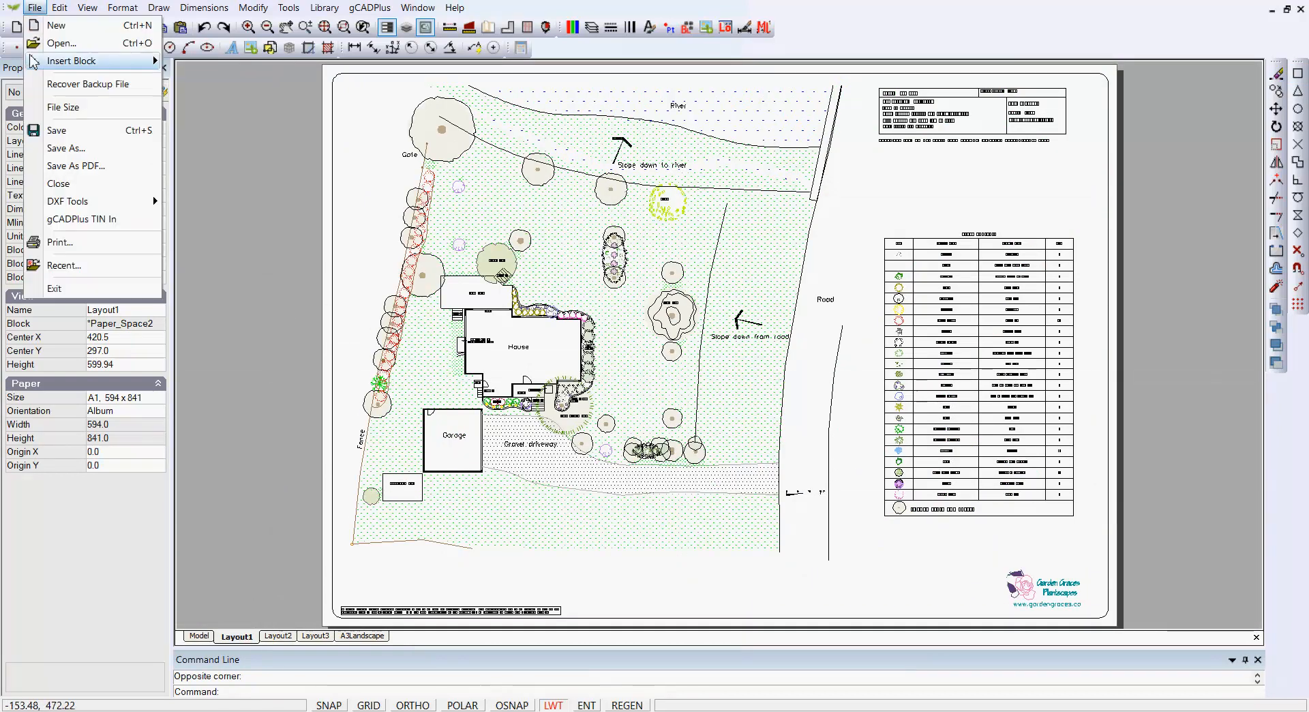
{"action": "left_click", "coordinate": [79, 169]}
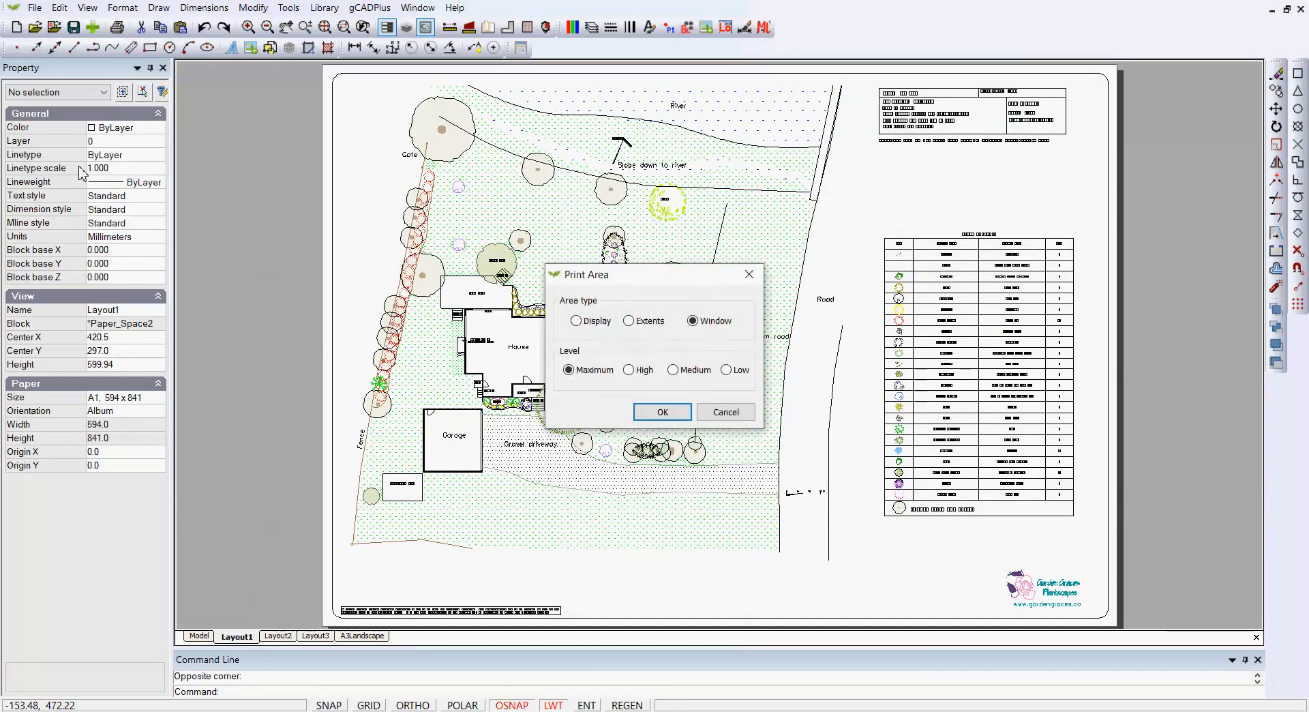
{"action": "left_click", "coordinate": [672, 414]}
{"action": "left_click", "coordinate": [328, 70]}
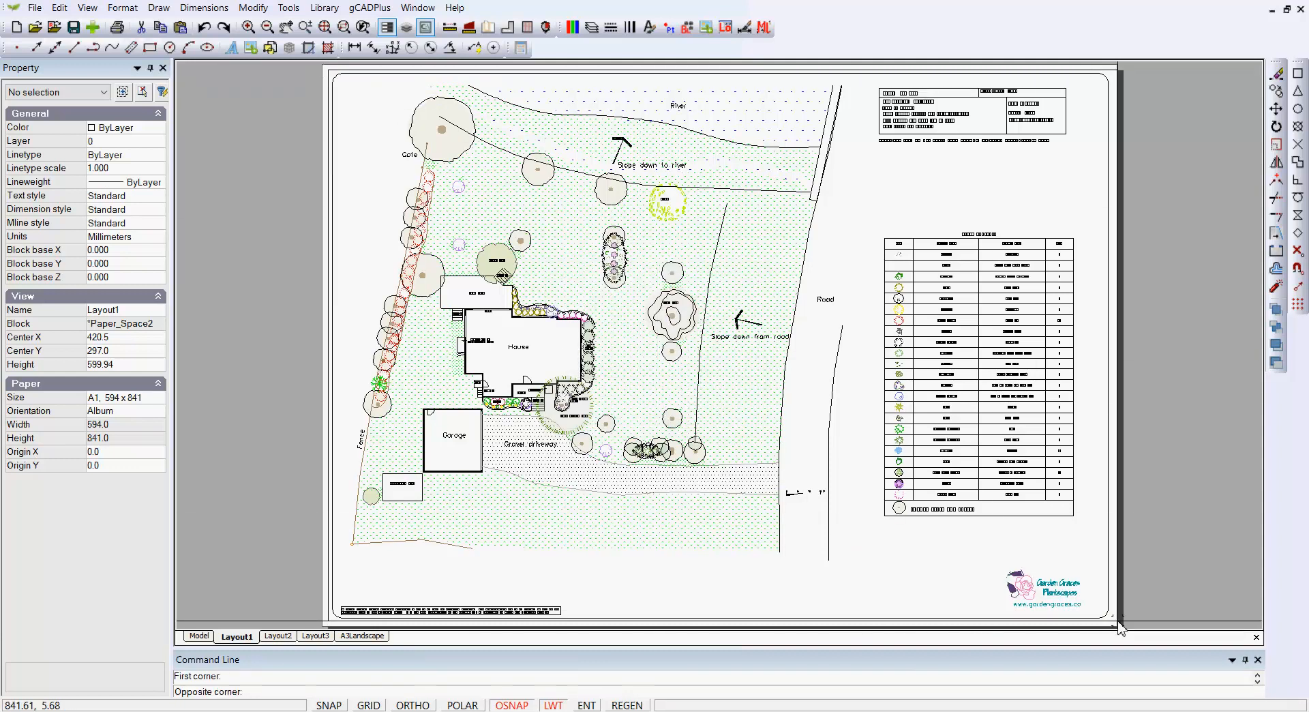
{"action": "left_click", "coordinate": [1115, 626]}
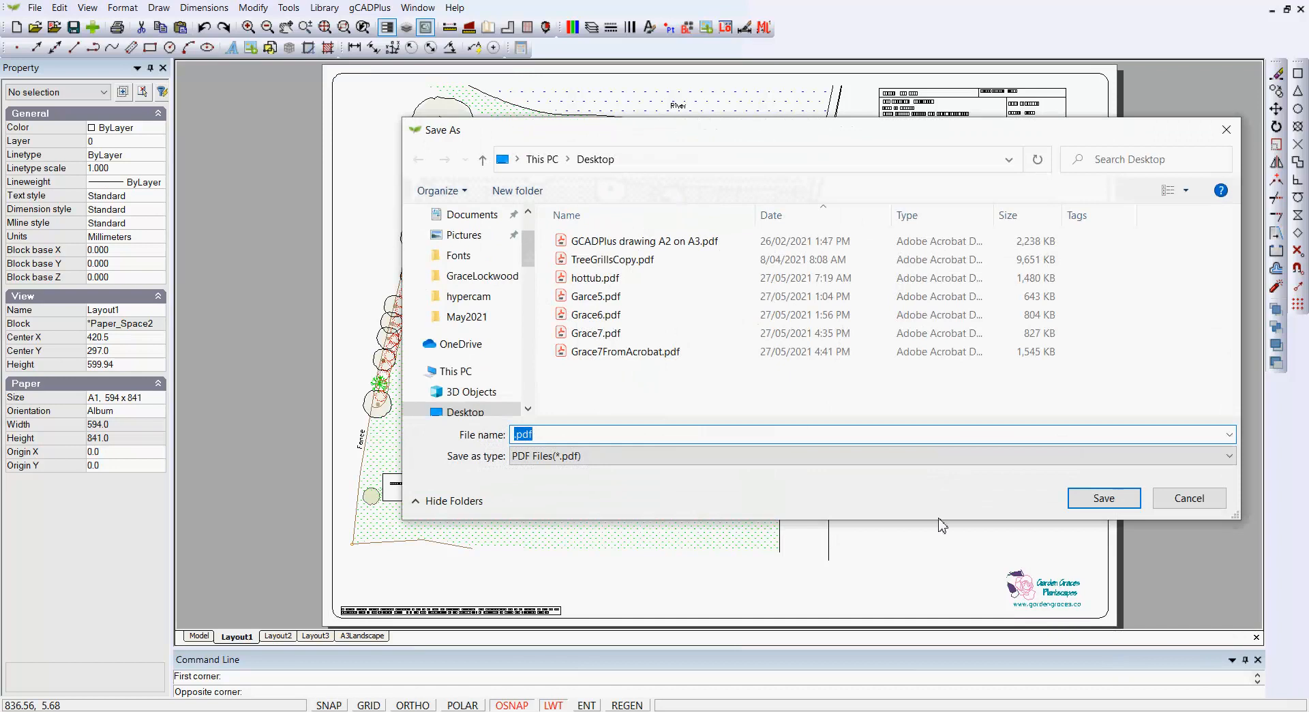
Save the exported PDF on the Desktop as Grace7.pdf, overwriting the existing file
{"action": "left_click", "coordinate": [564, 336]}
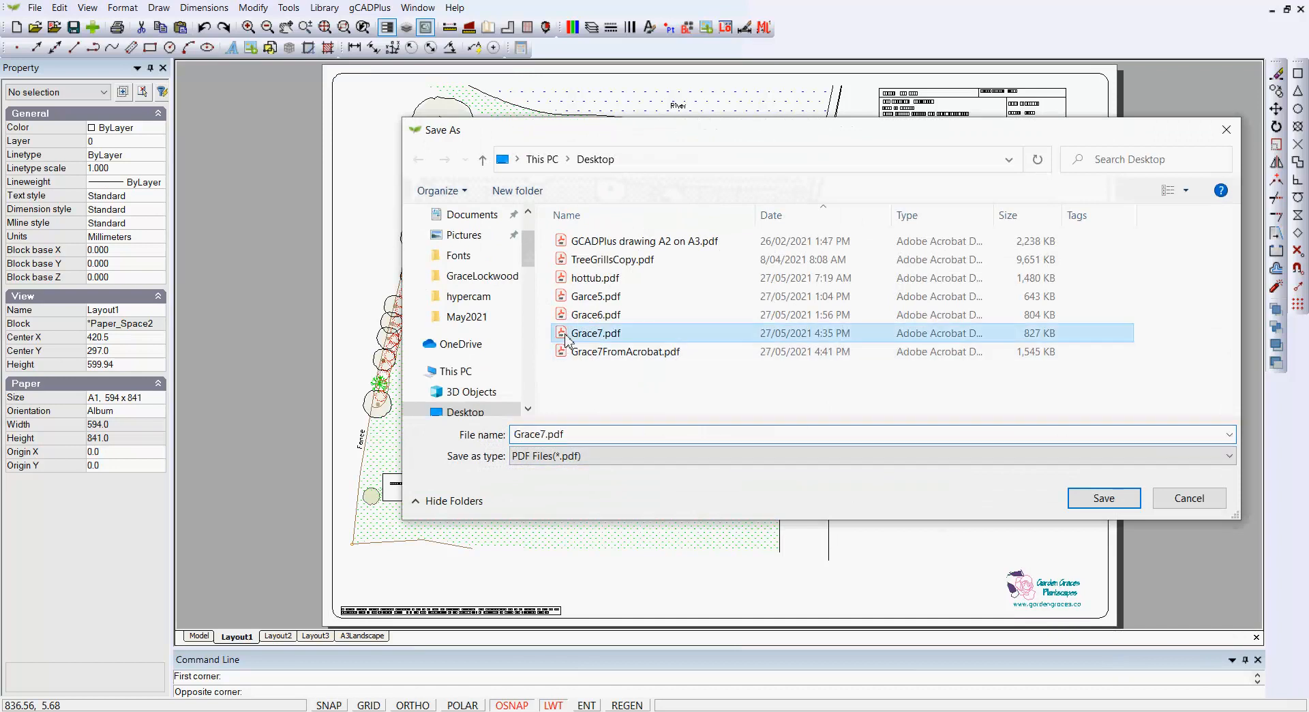
{"action": "left_click", "coordinate": [1099, 496]}
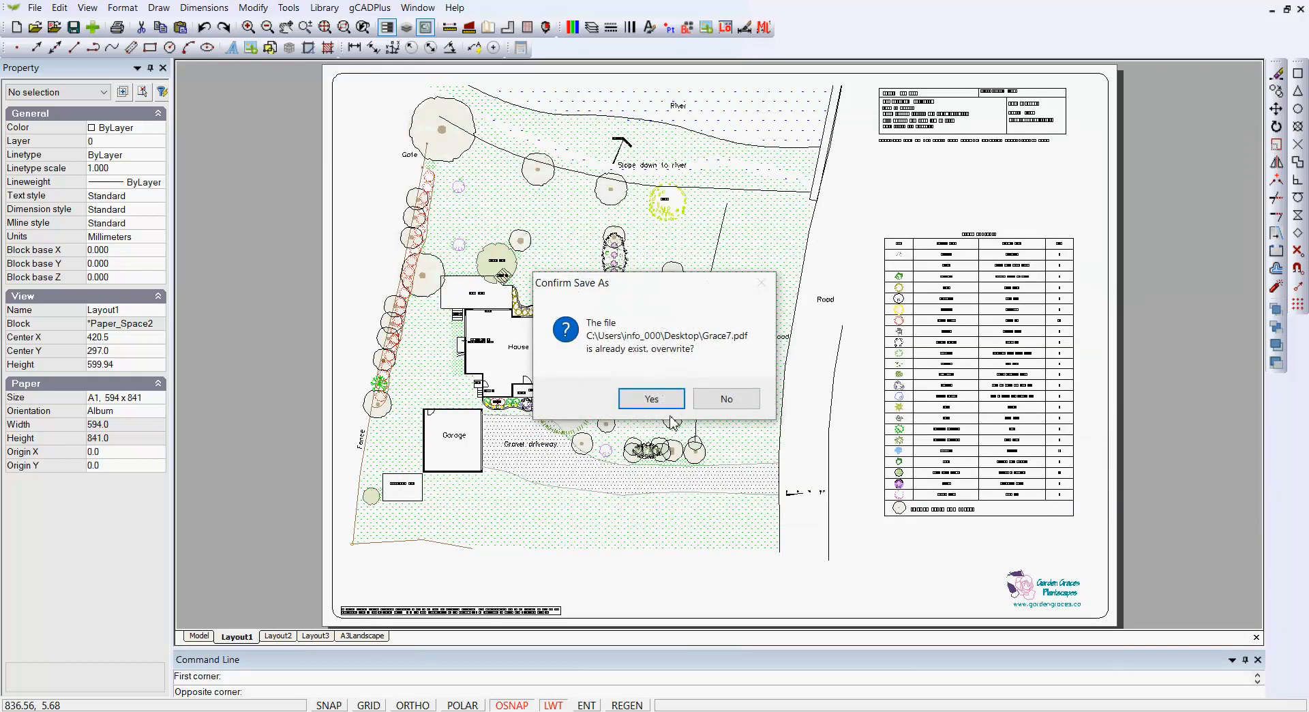
{"action": "left_click", "coordinate": [652, 399]}
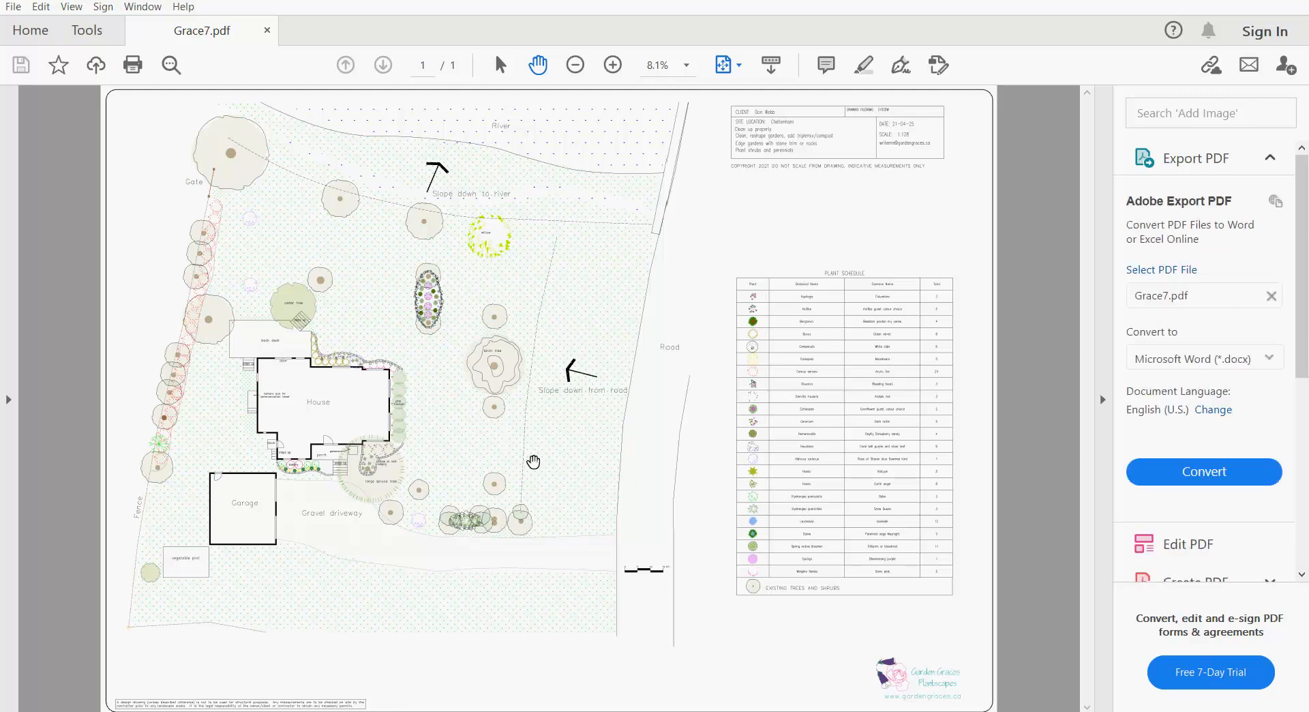
Examine the tree fills near the gate in Grace7.pdf at 25% zoom, and hide the tools pane
{"action": "left_click", "coordinate": [613, 66]}
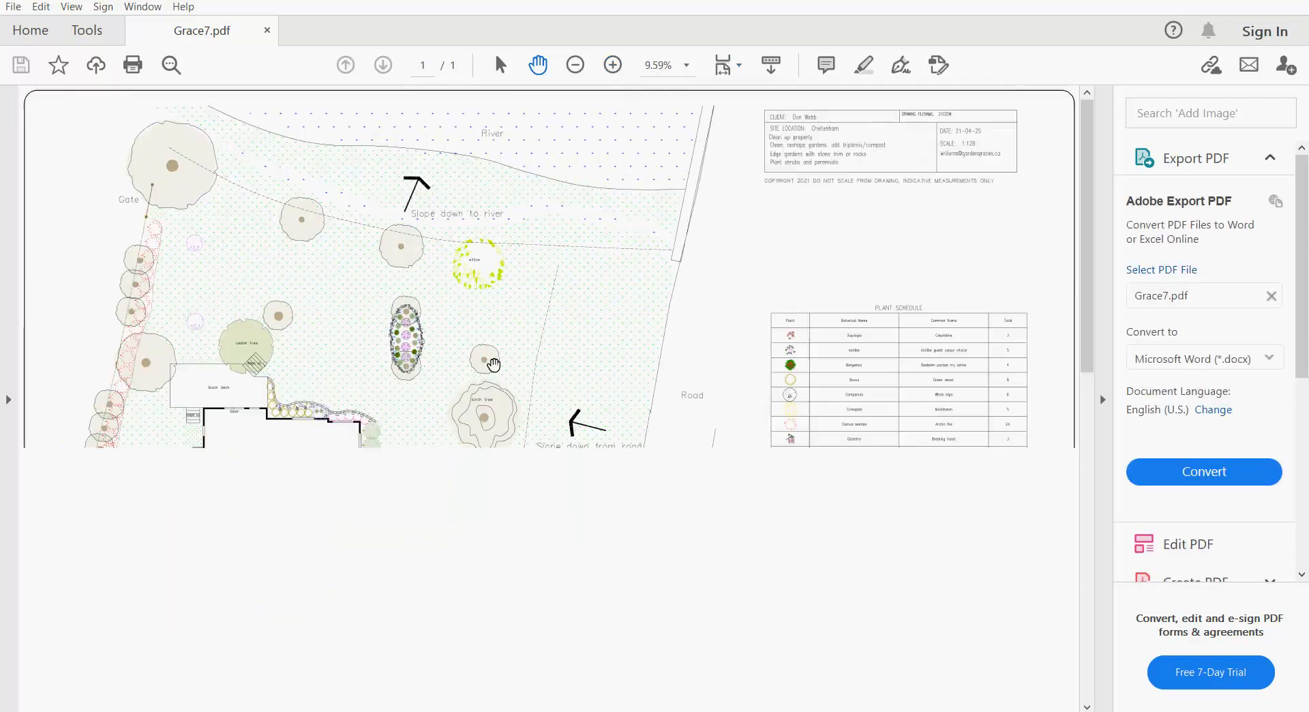
{"action": "left_click", "coordinate": [606, 65]}
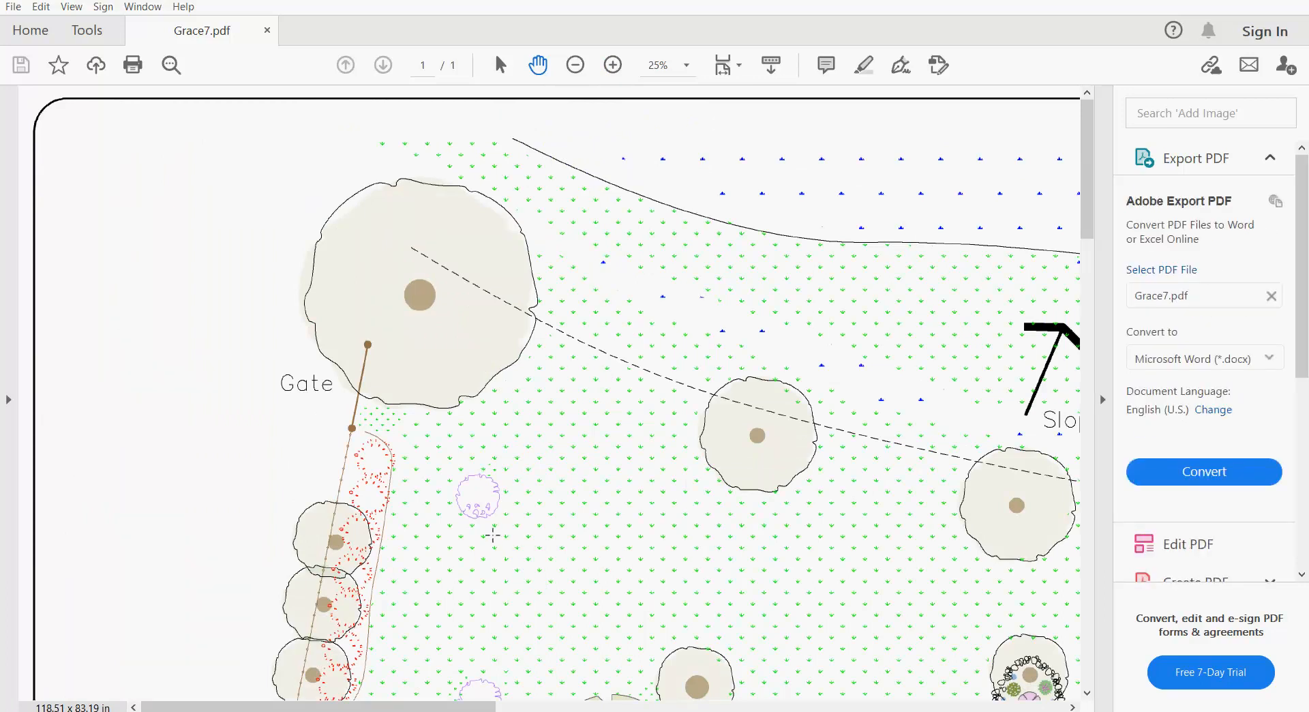
{"action": "scroll", "coordinate": [511, 534], "scroll_direction": "down", "scroll_amount": 3}
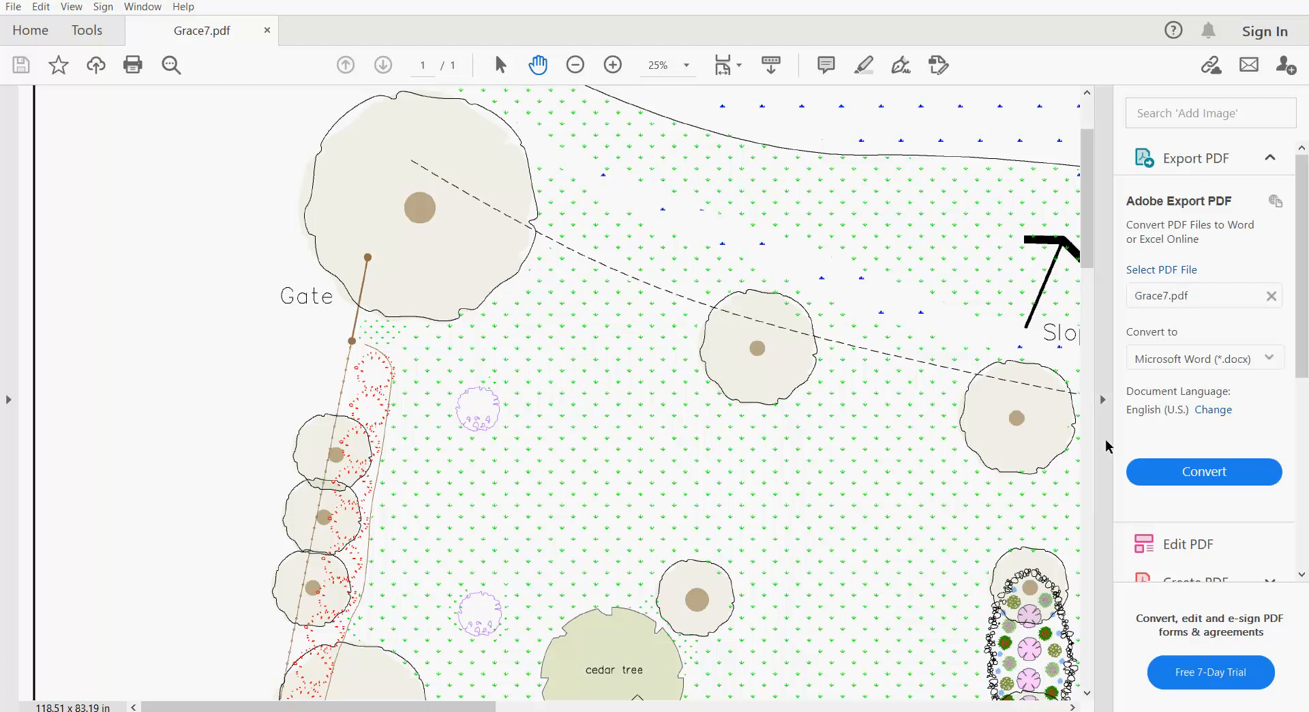
{"action": "left_click", "coordinate": [1102, 401]}
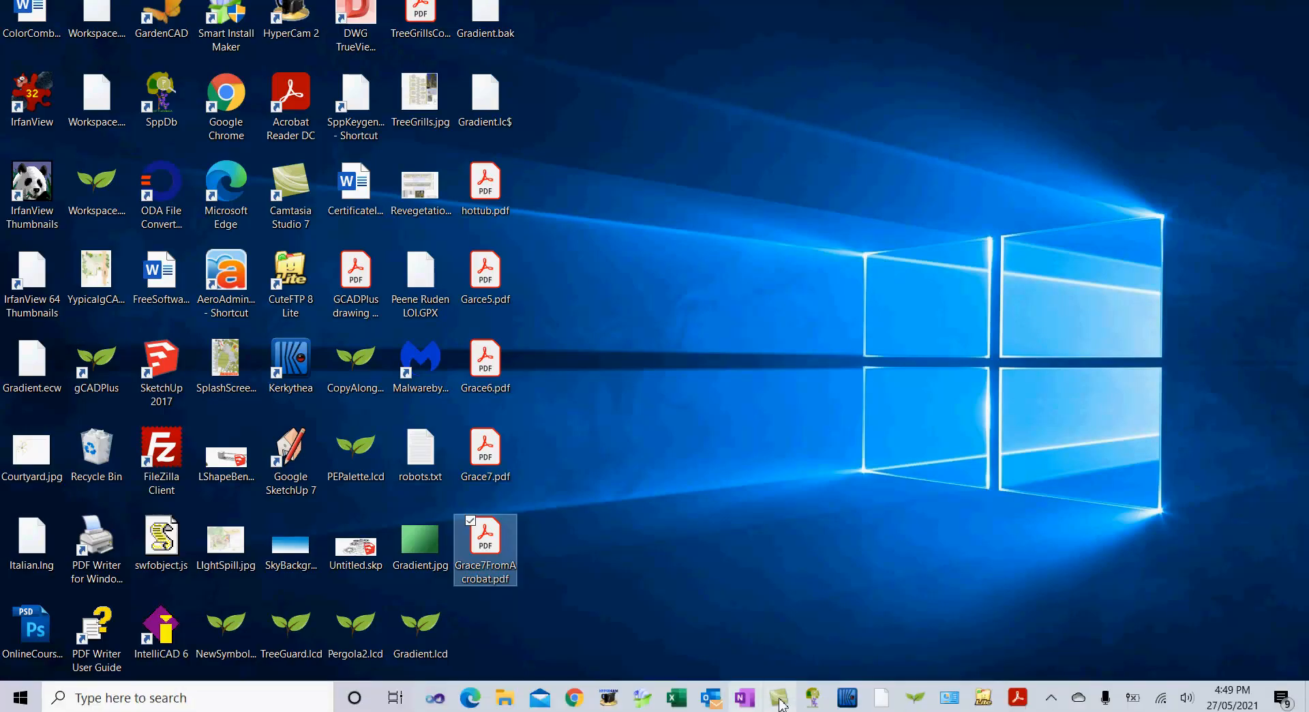
Show the desktop and open Grace7.pdf with Adobe Acrobat Reader DC
{"action": "left_click", "coordinate": [915, 696]}
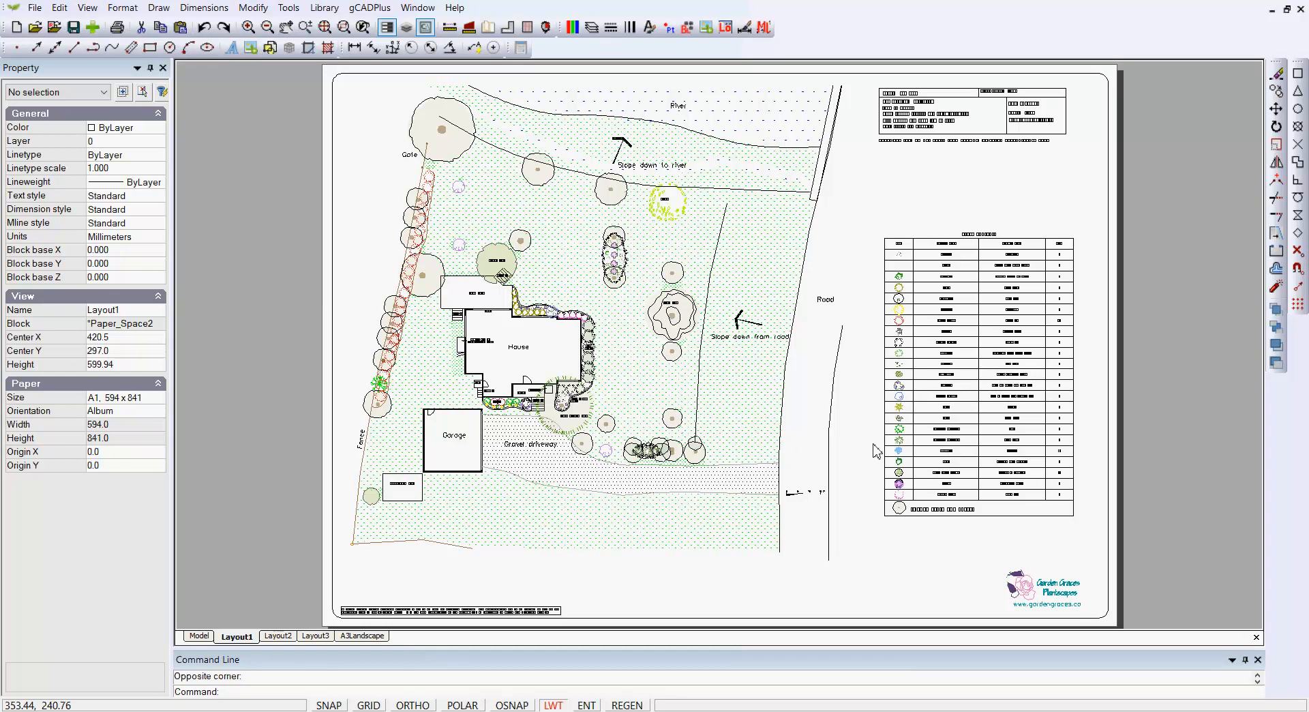
{"action": "key", "text": "super+d"}
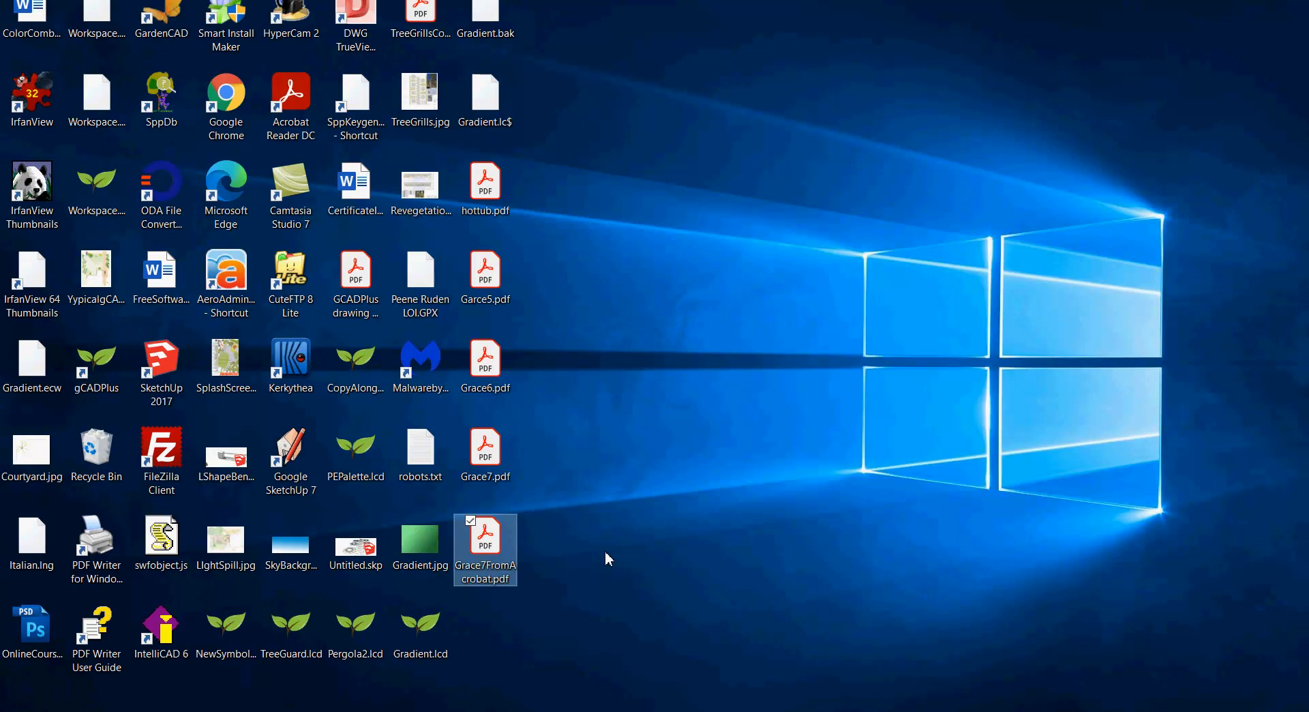
{"action": "left_click", "coordinate": [485, 456]}
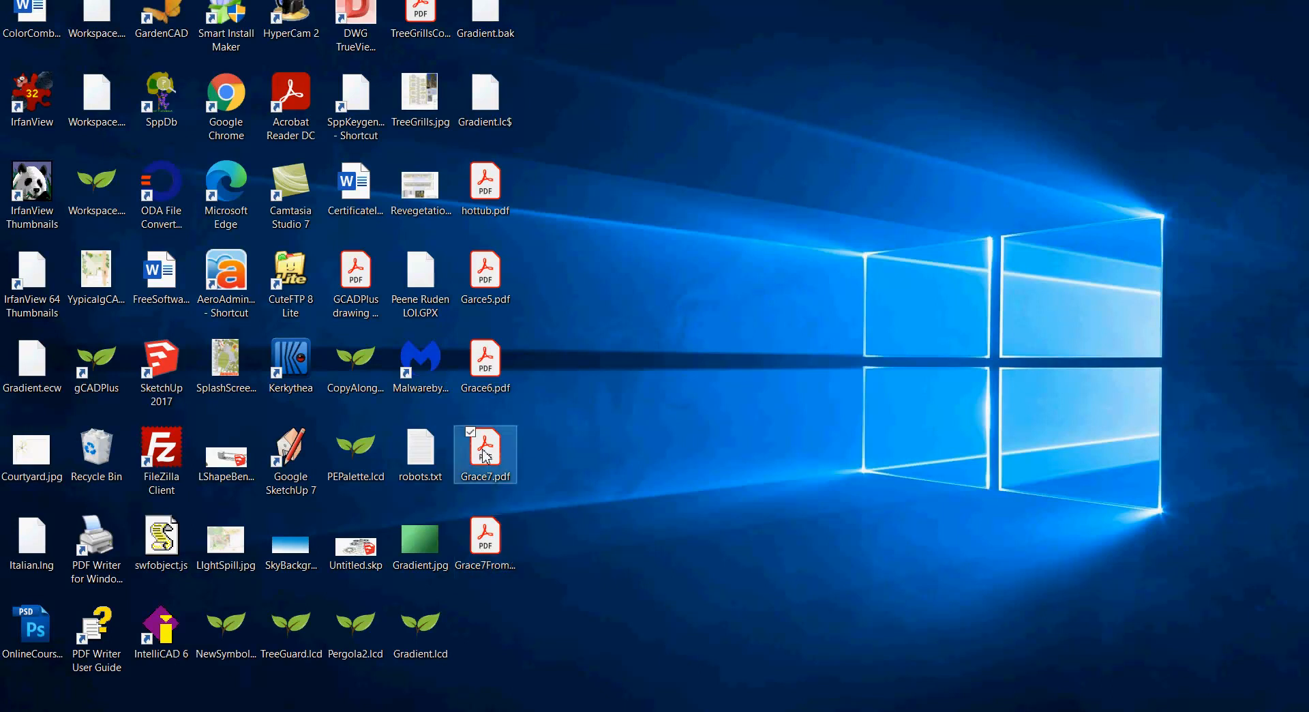
{"action": "right_click", "coordinate": [485, 456]}
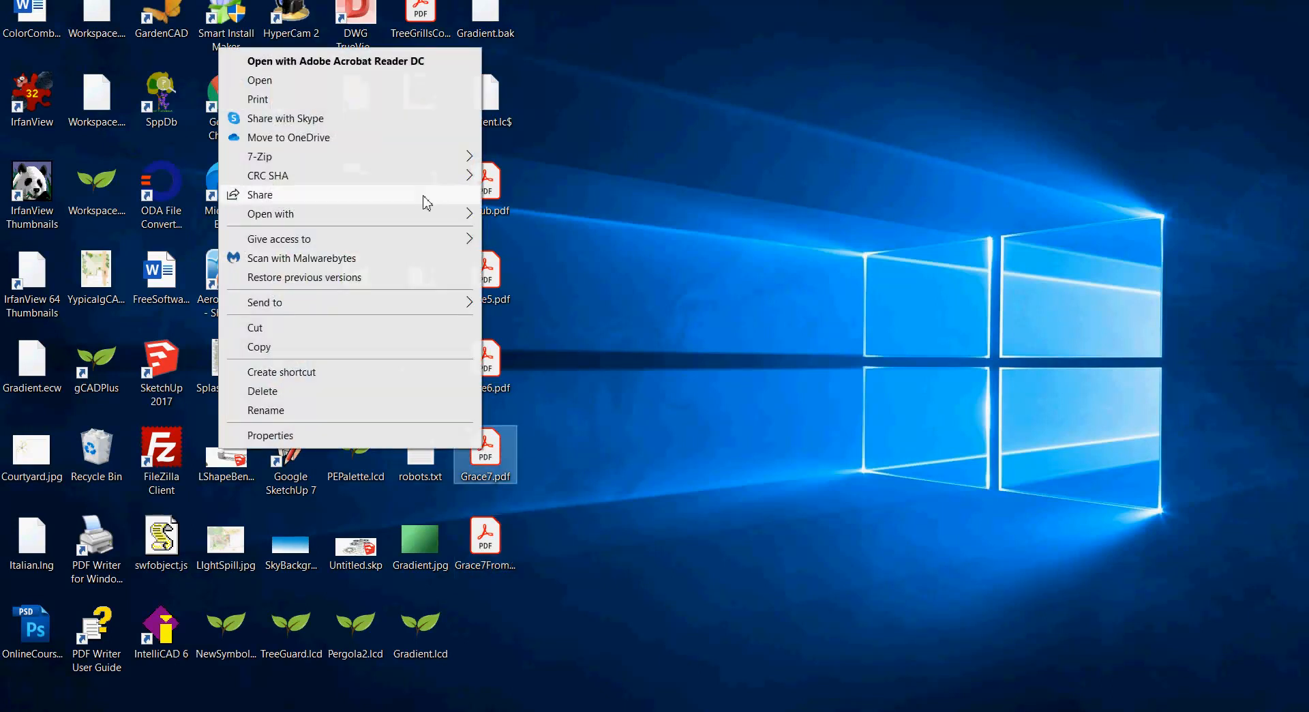
{"action": "left_click", "coordinate": [387, 63]}
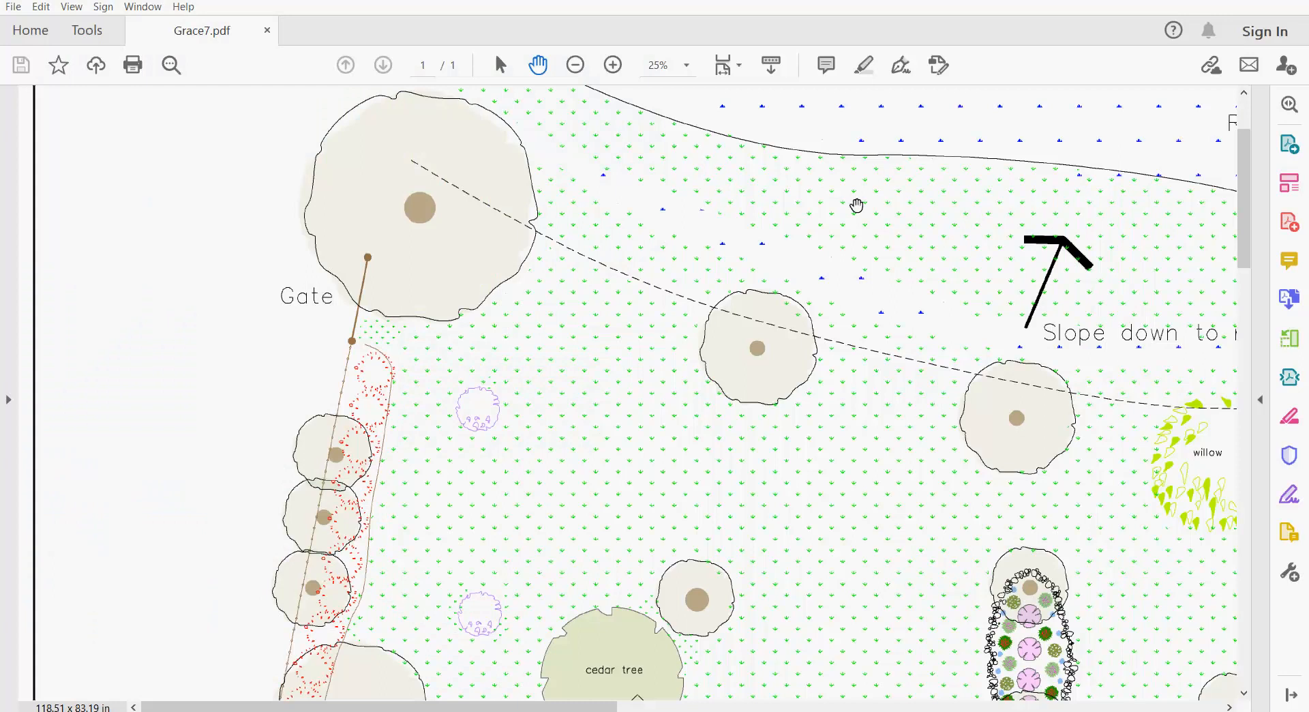
Save the open PDF on the Desktop as Grace7FromAcrobat.pdf, replacing the existing file
{"action": "scroll", "coordinate": [684, 303], "scroll_direction": "down", "scroll_amount": 3}
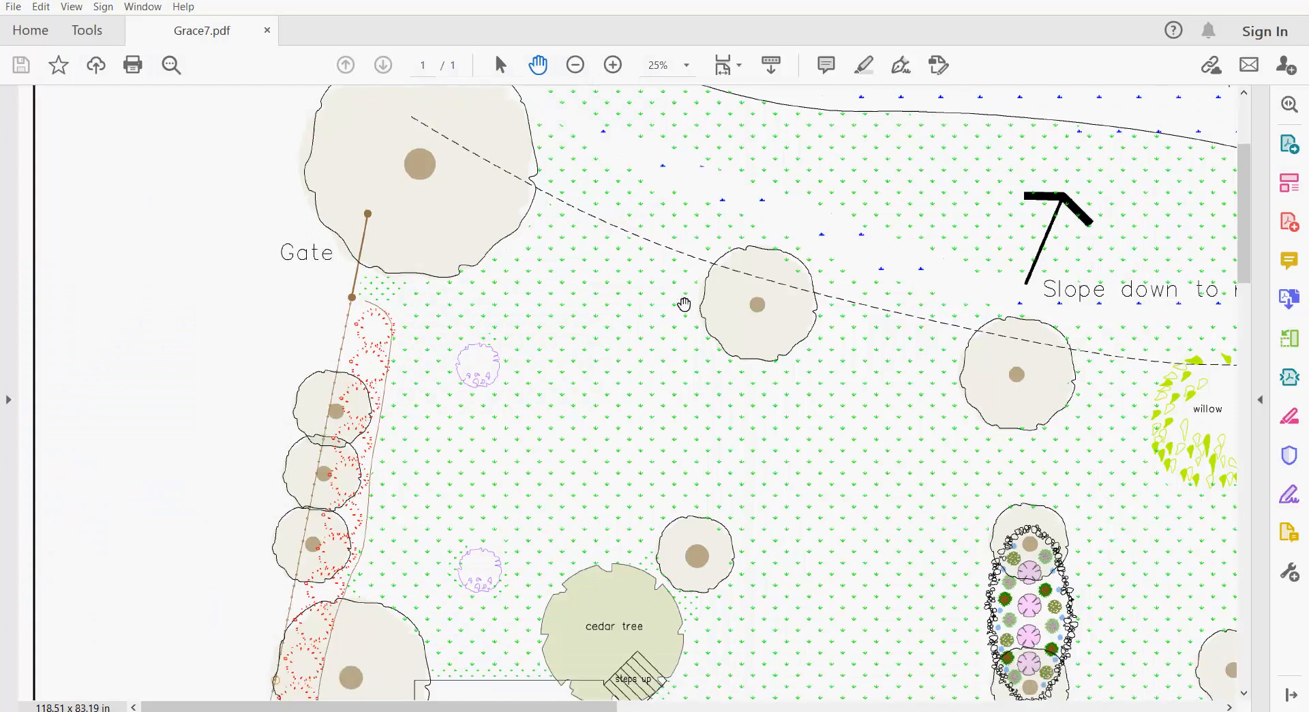
{"action": "scroll", "coordinate": [684, 307], "scroll_direction": "down", "scroll_amount": 2}
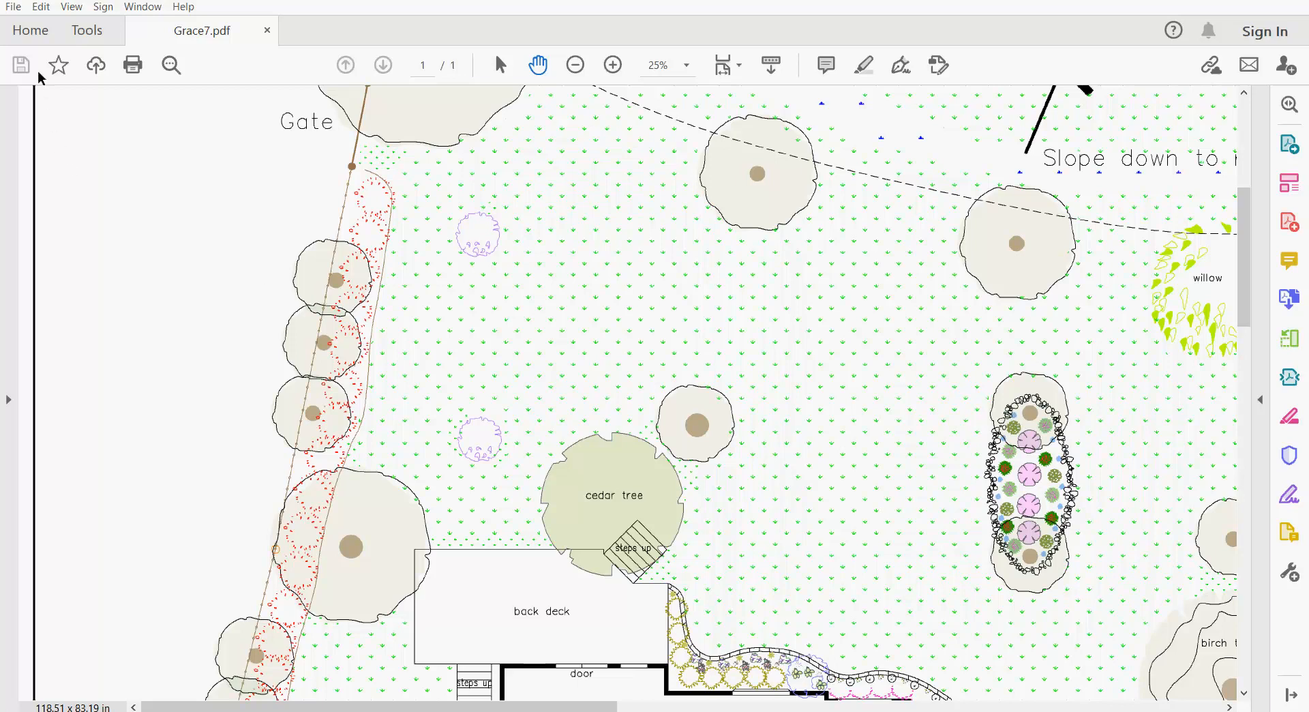
{"action": "left_click", "coordinate": [13, 7]}
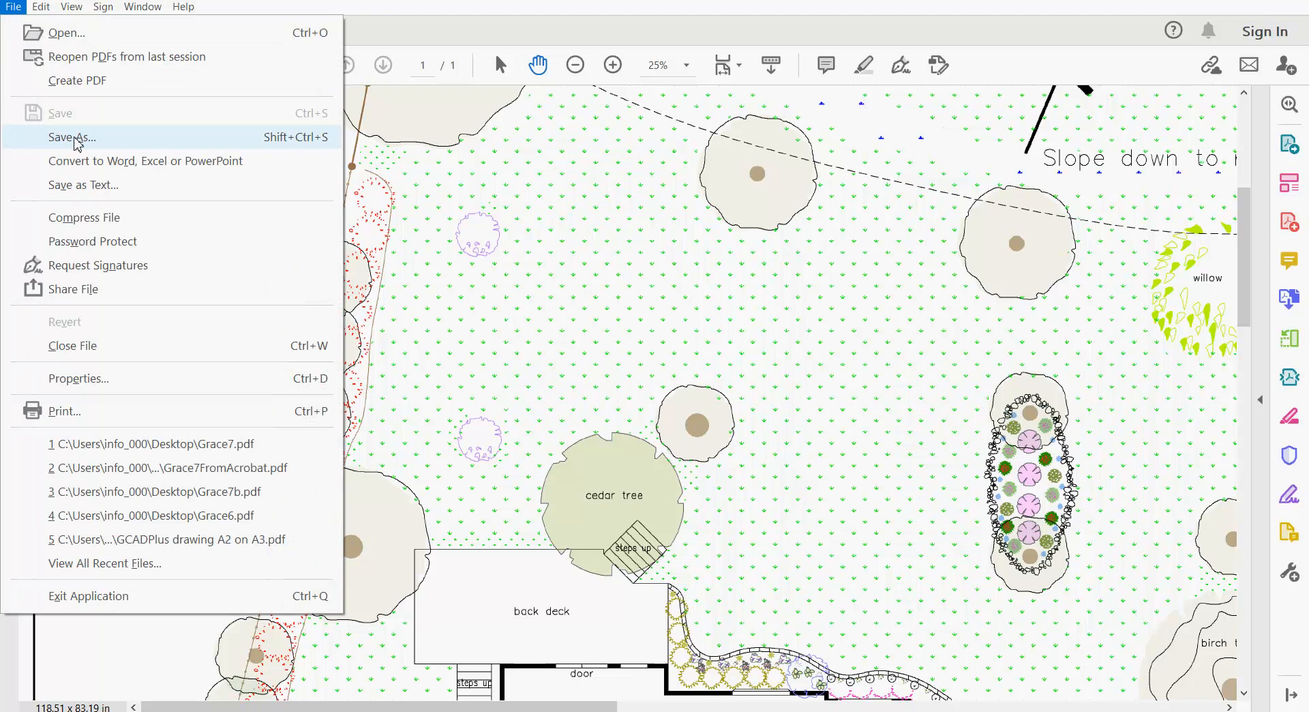
{"action": "left_click", "coordinate": [77, 138]}
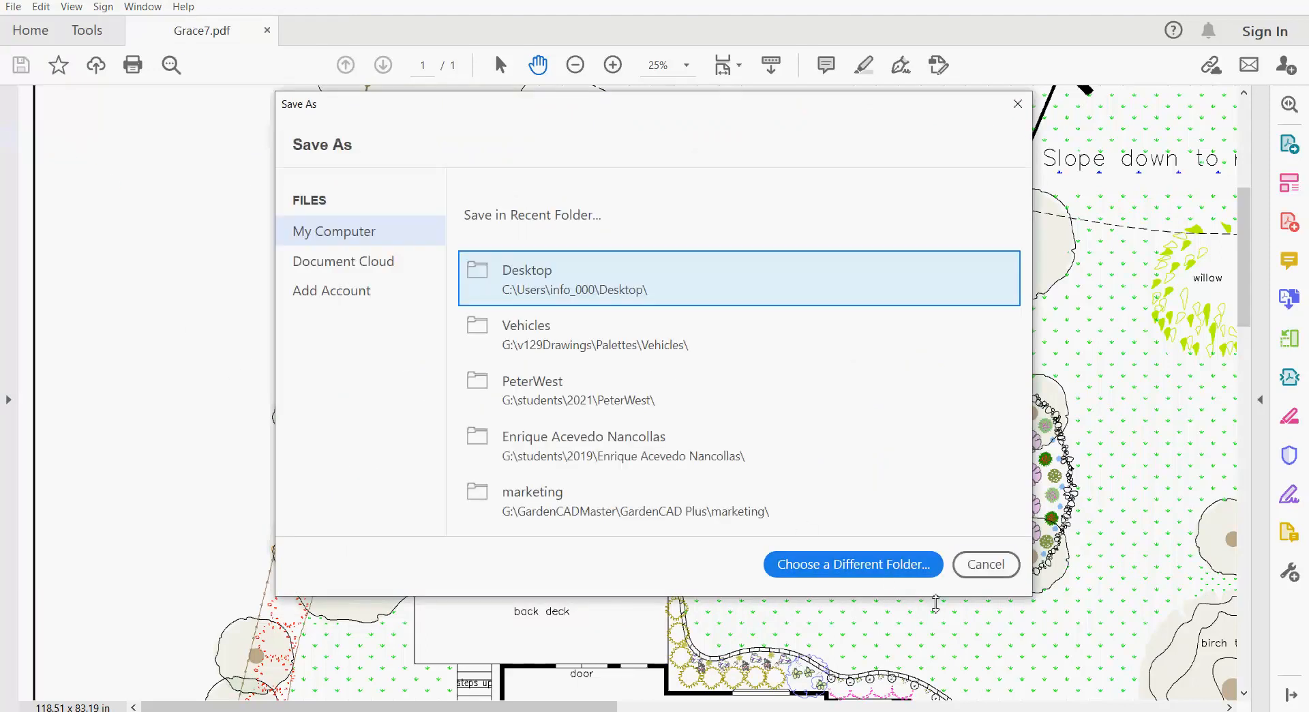
{"action": "left_click", "coordinate": [858, 565]}
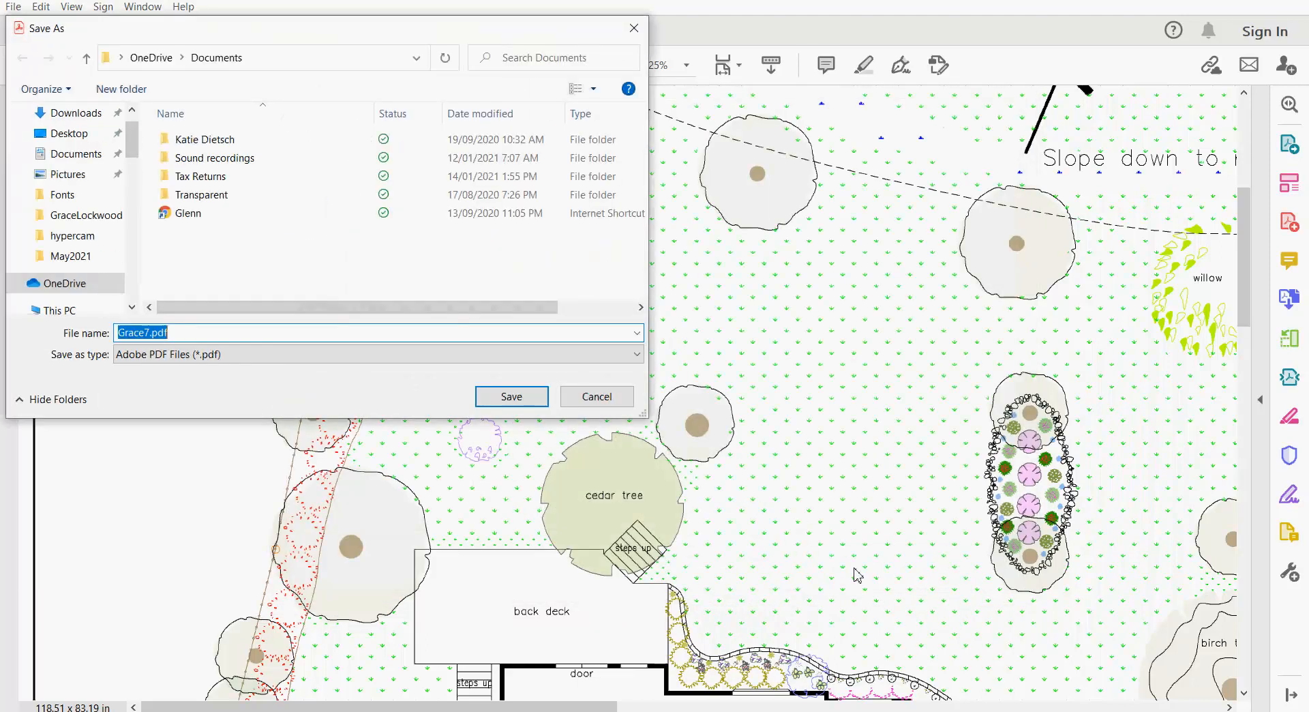
{"action": "left_click", "coordinate": [83, 135]}
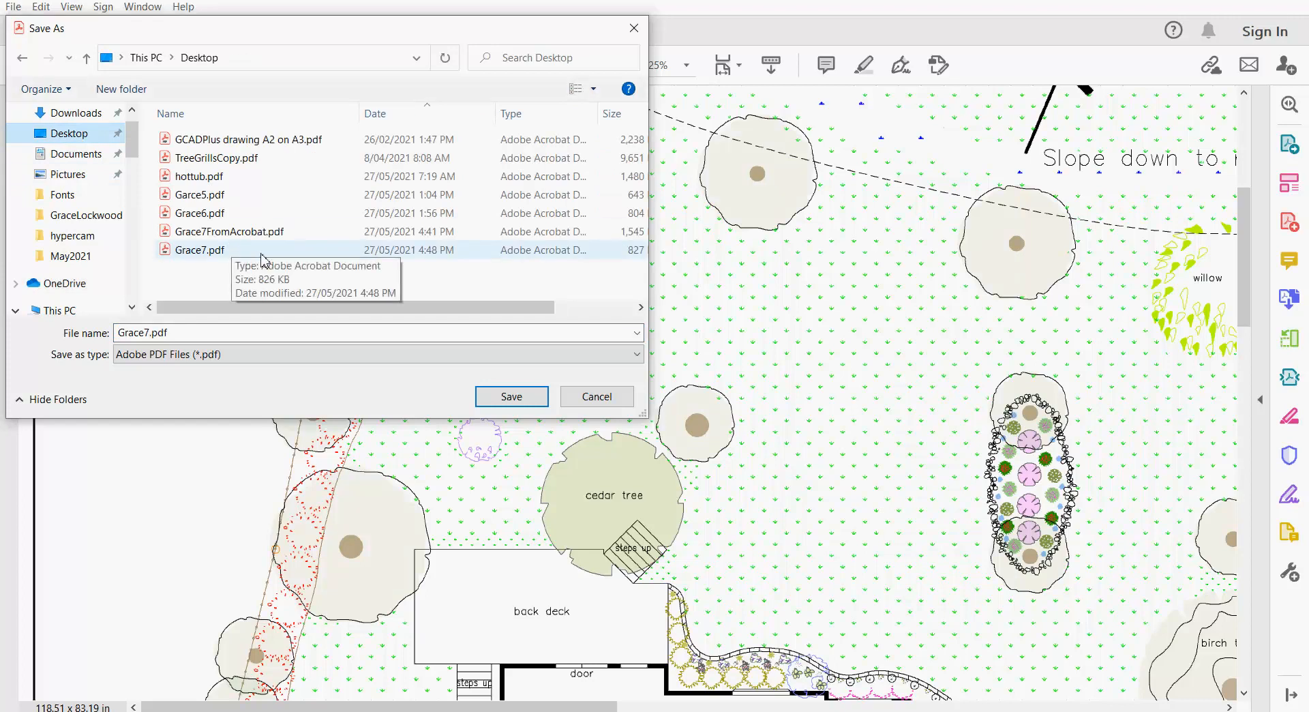
{"action": "left_click", "coordinate": [214, 232]}
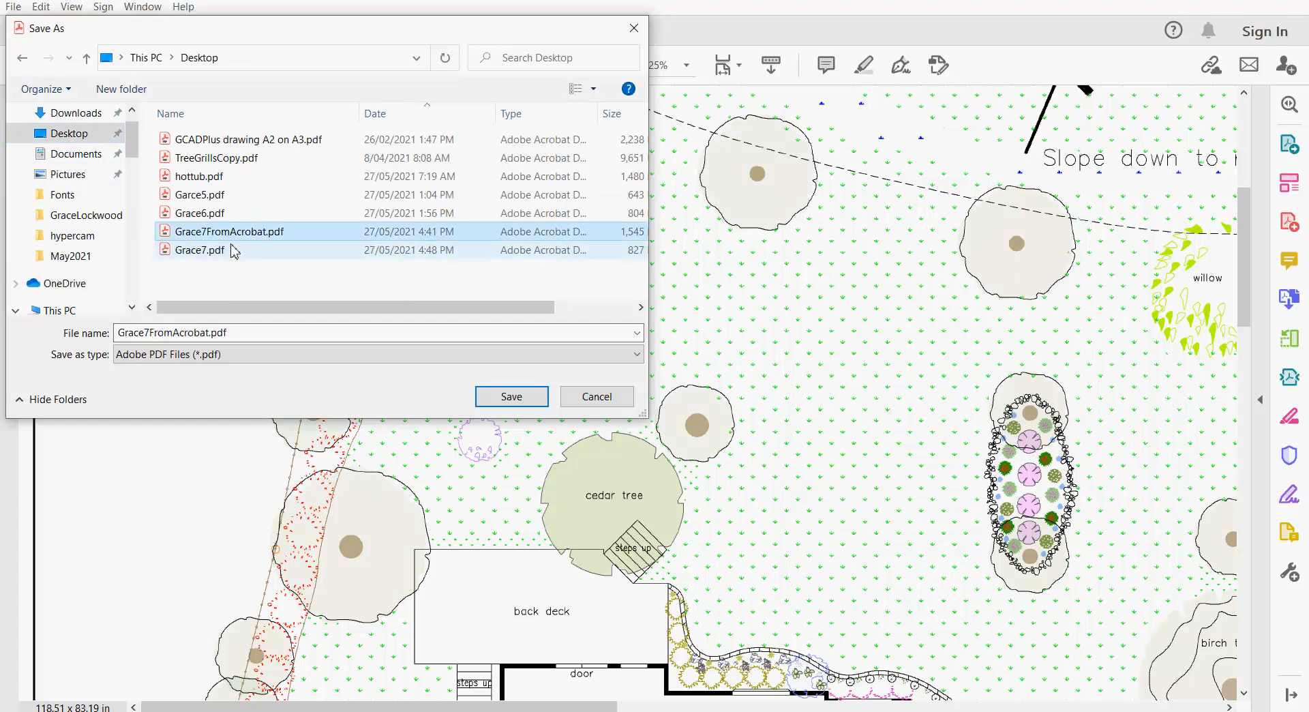
{"action": "left_click", "coordinate": [516, 402]}
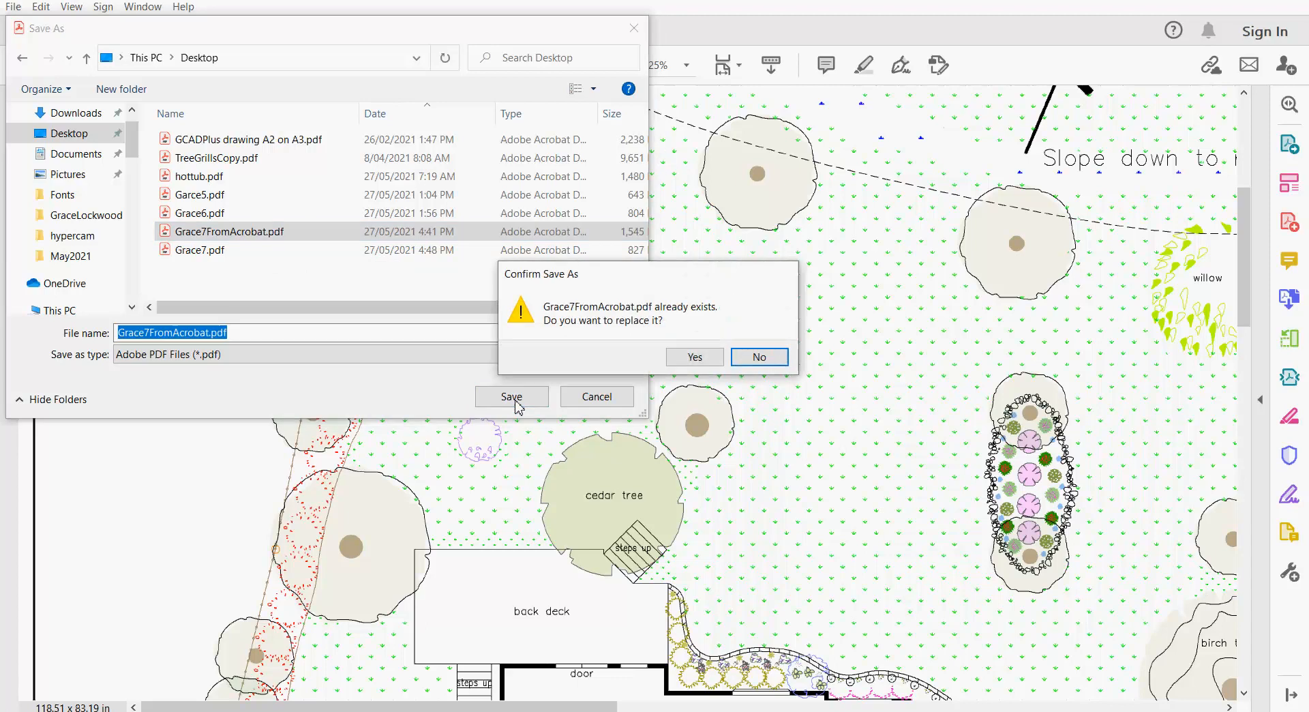
{"action": "left_click", "coordinate": [695, 358]}
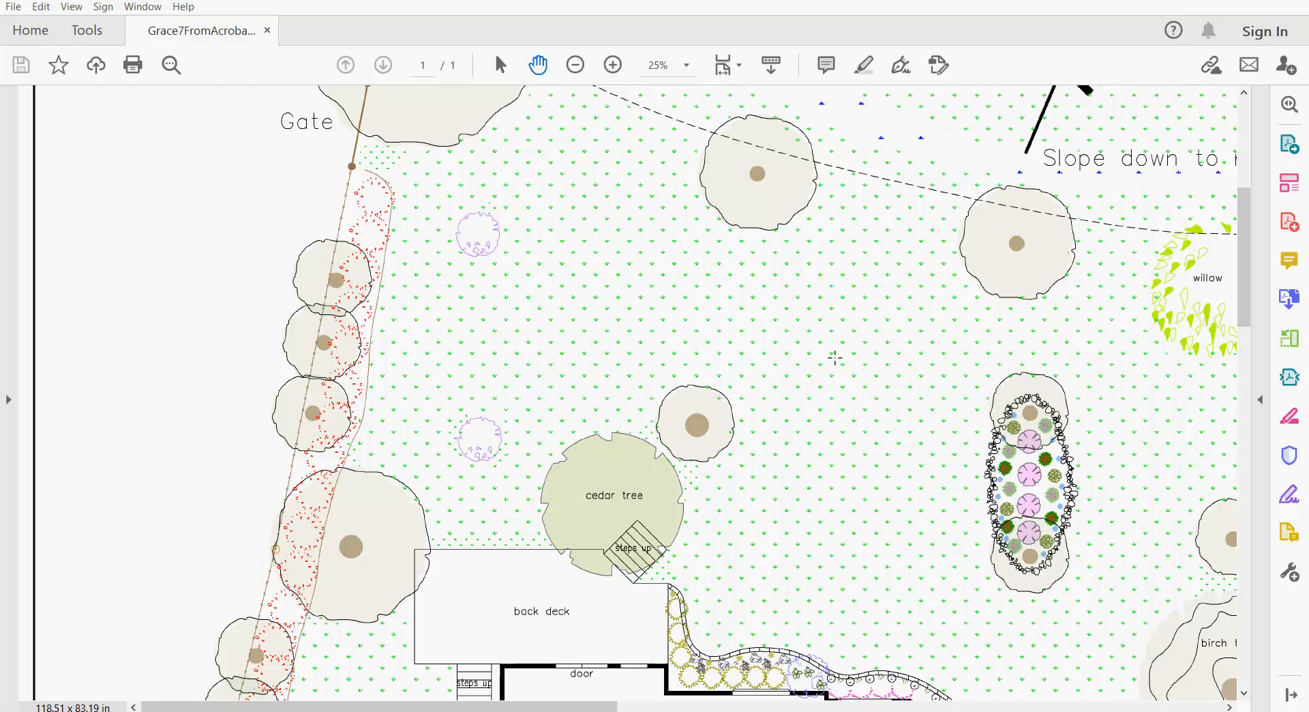
Show the desktop and open Grace7FromAcrobat.pdf with Adobe Acrobat Reader DC
{"action": "key", "text": "super+d"}
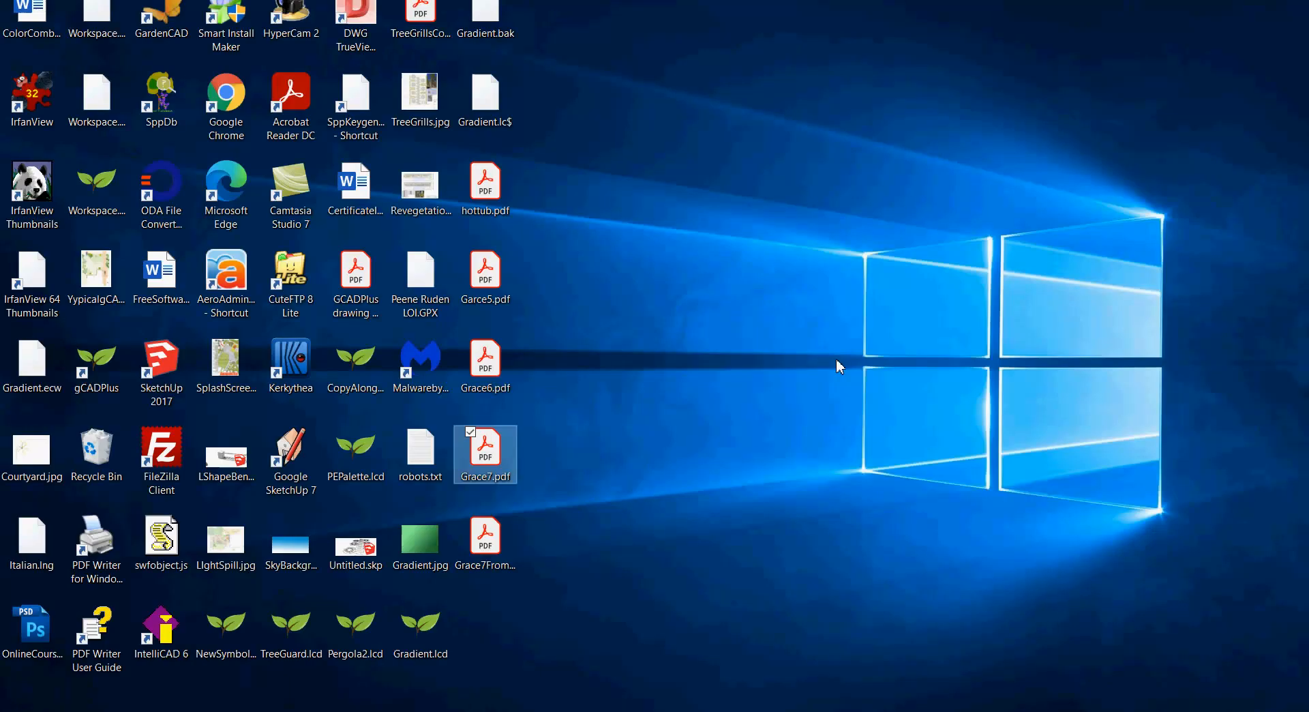
{"action": "right_click", "coordinate": [488, 549]}
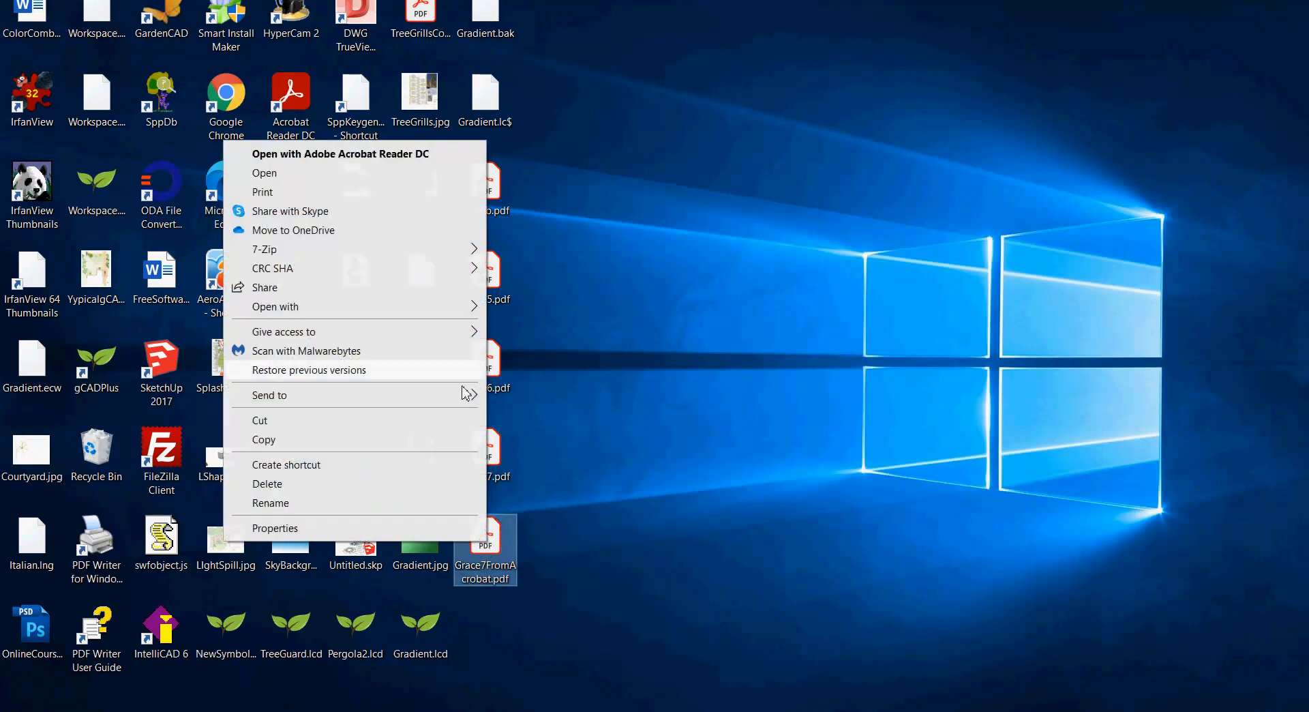
{"action": "left_click", "coordinate": [380, 155]}
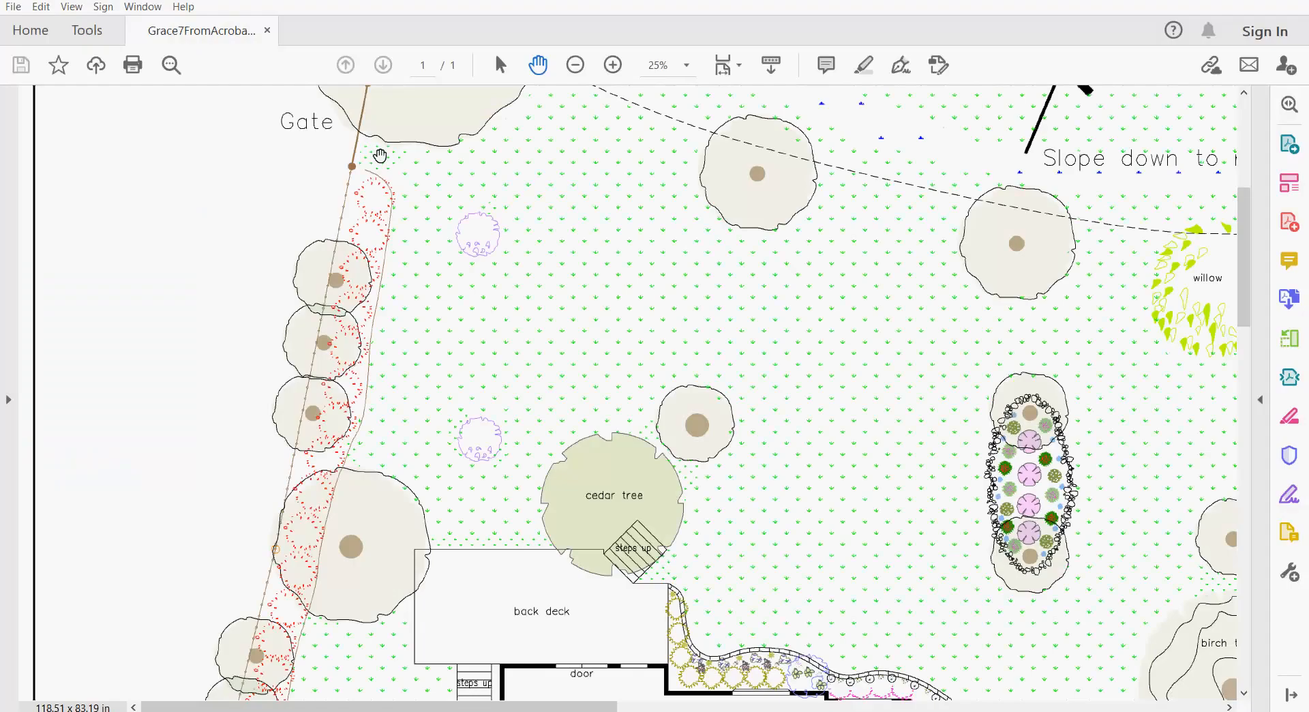
Examine the transparent tree fills around the house, spruce tree, birch tree and driveway in Grace7FromAcrobat.pdf at 25% zoom
{"action": "left_click_drag", "start_coordinate": [783, 450], "coordinate": [546, 179]}
{"action": "left_click_drag", "start_coordinate": [298, 580], "coordinate": [399, 213]}
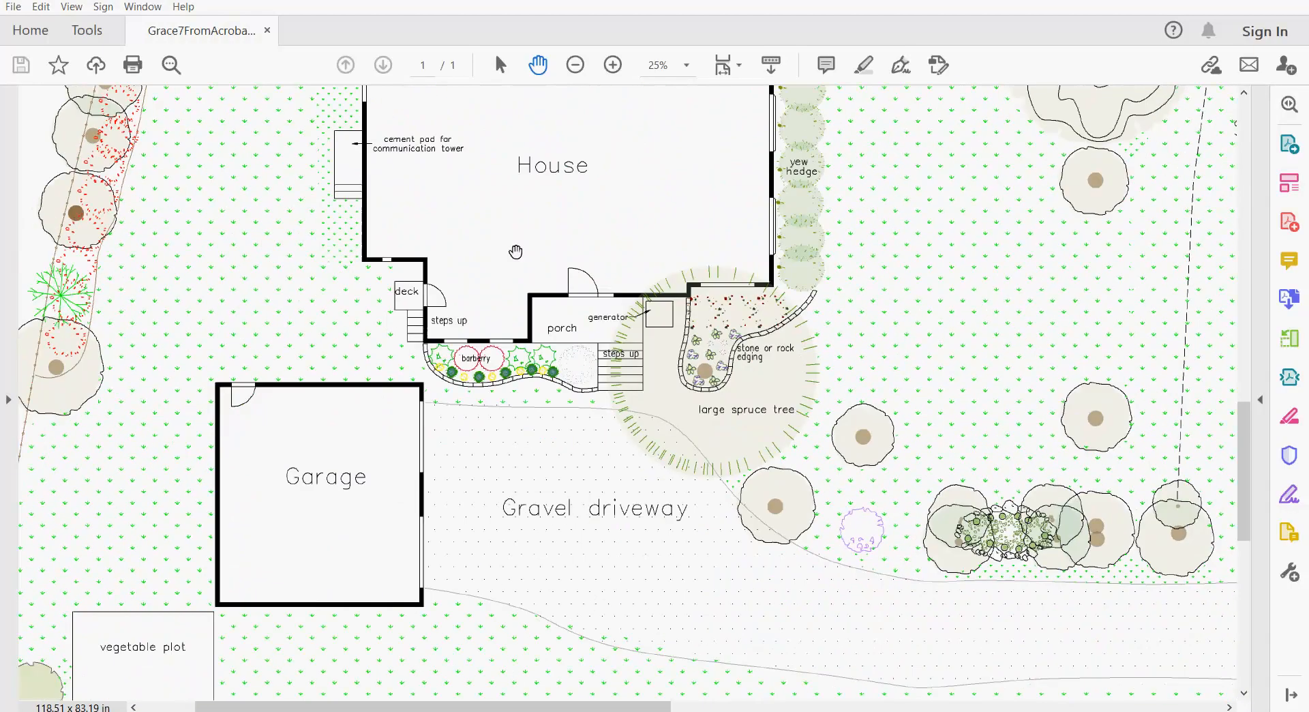
{"action": "left_click_drag", "start_coordinate": [837, 413], "coordinate": [834, 452]}
{"action": "left_click_drag", "start_coordinate": [585, 546], "coordinate": [712, 634]}
{"action": "left_click_drag", "start_coordinate": [564, 328], "coordinate": [493, 677]}
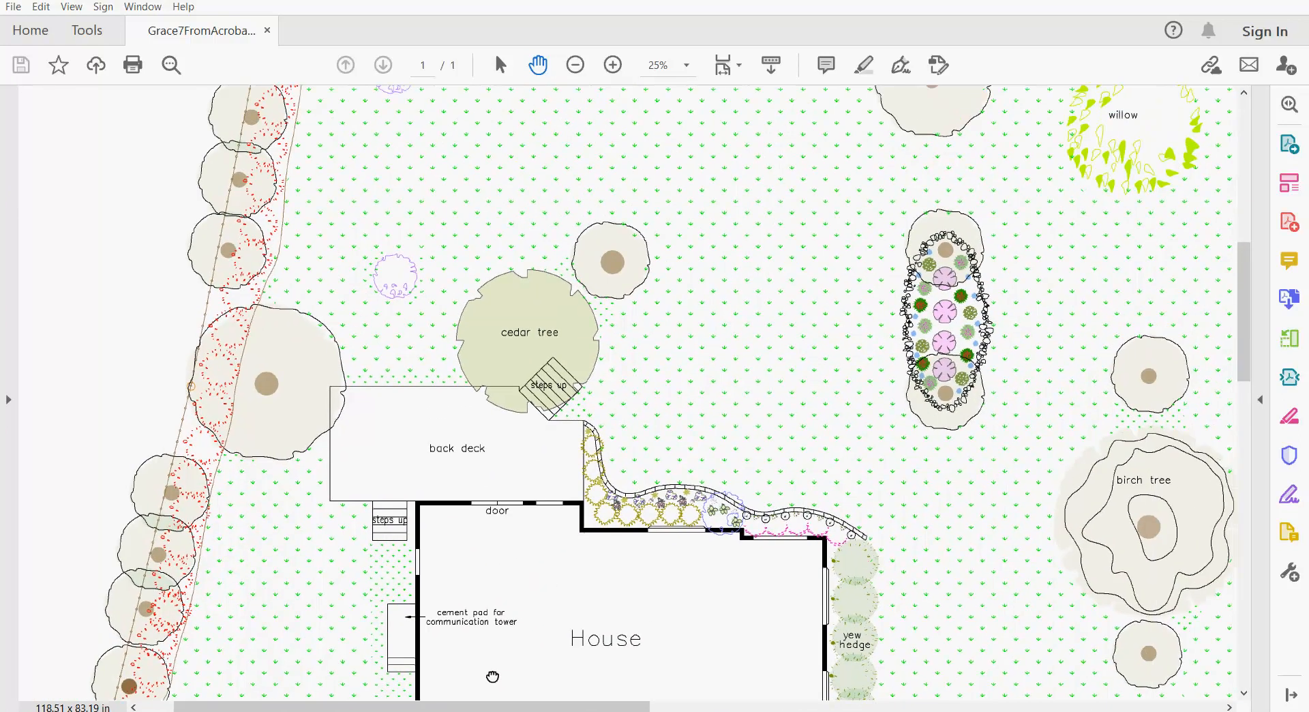
{"action": "left_click_drag", "start_coordinate": [838, 302], "coordinate": [468, 119]}
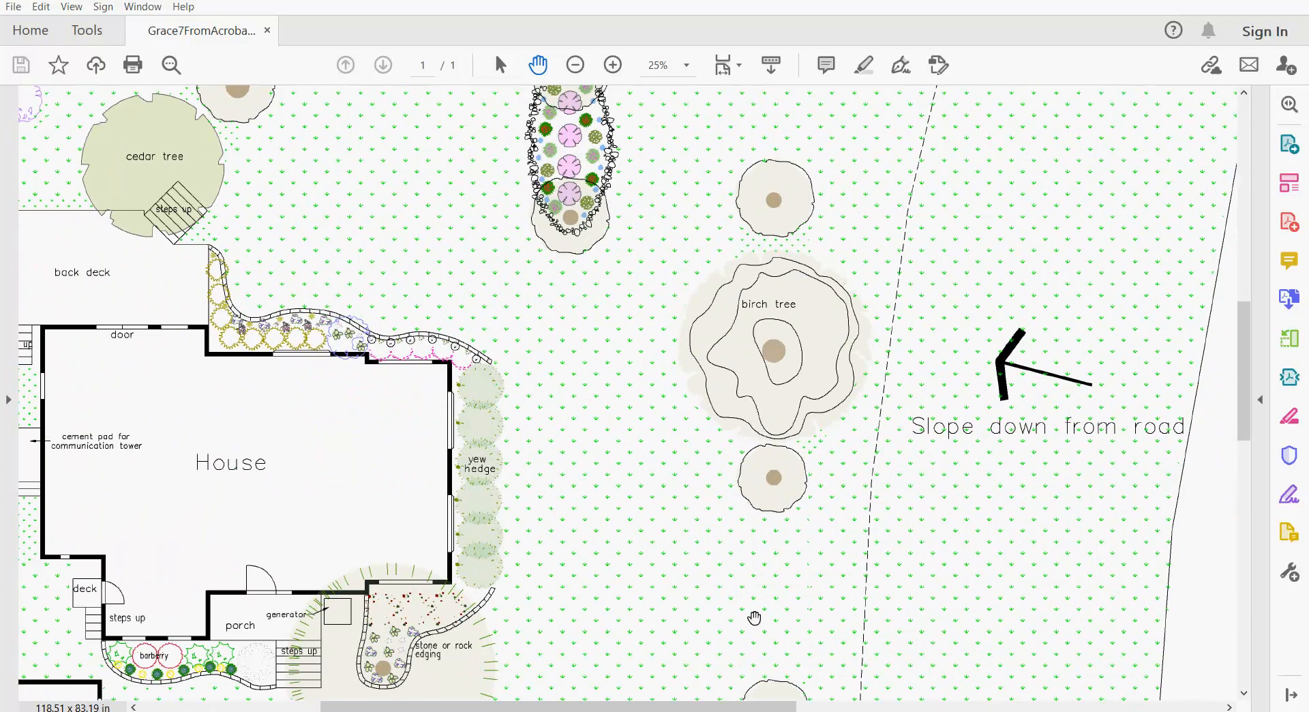
{"action": "left_click_drag", "start_coordinate": [754, 618], "coordinate": [514, 158]}
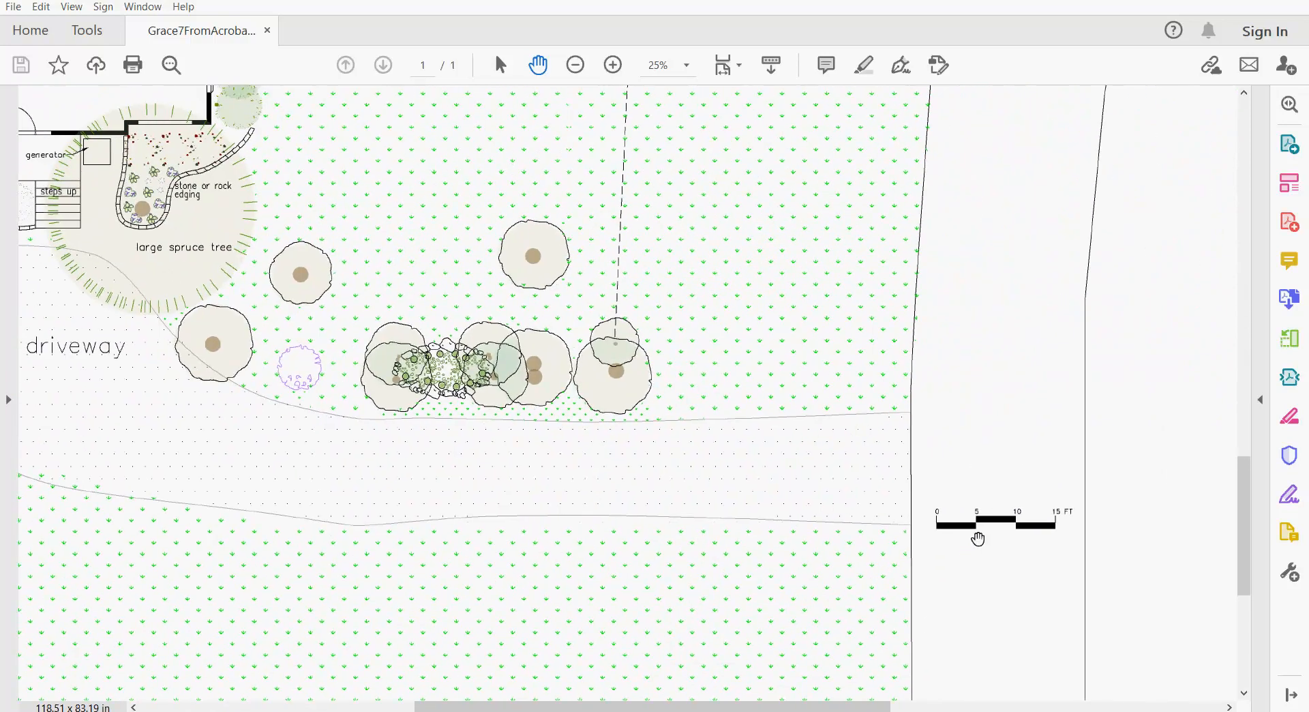
{"action": "left_click_drag", "start_coordinate": [687, 275], "coordinate": [750, 457]}
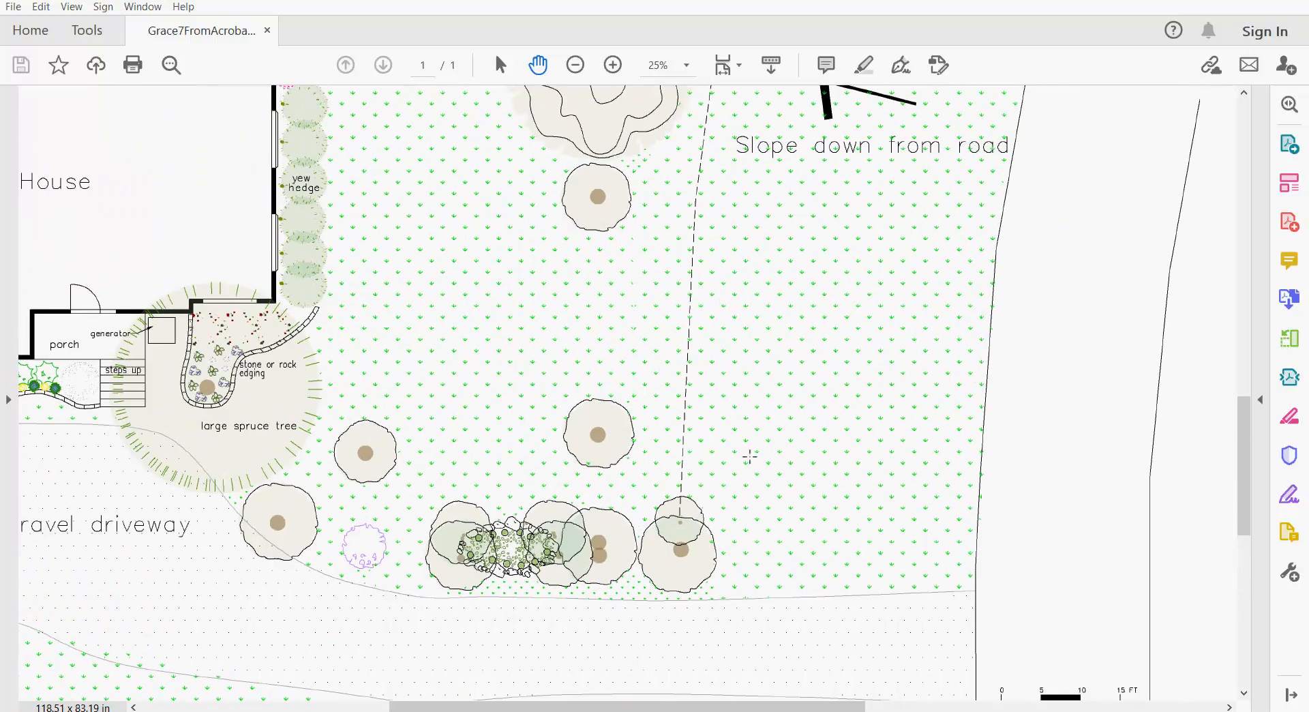
View the whole plan sheet, and return to 25% zoom to examine the willow and river slope area
{"action": "left_click", "coordinate": [577, 67]}
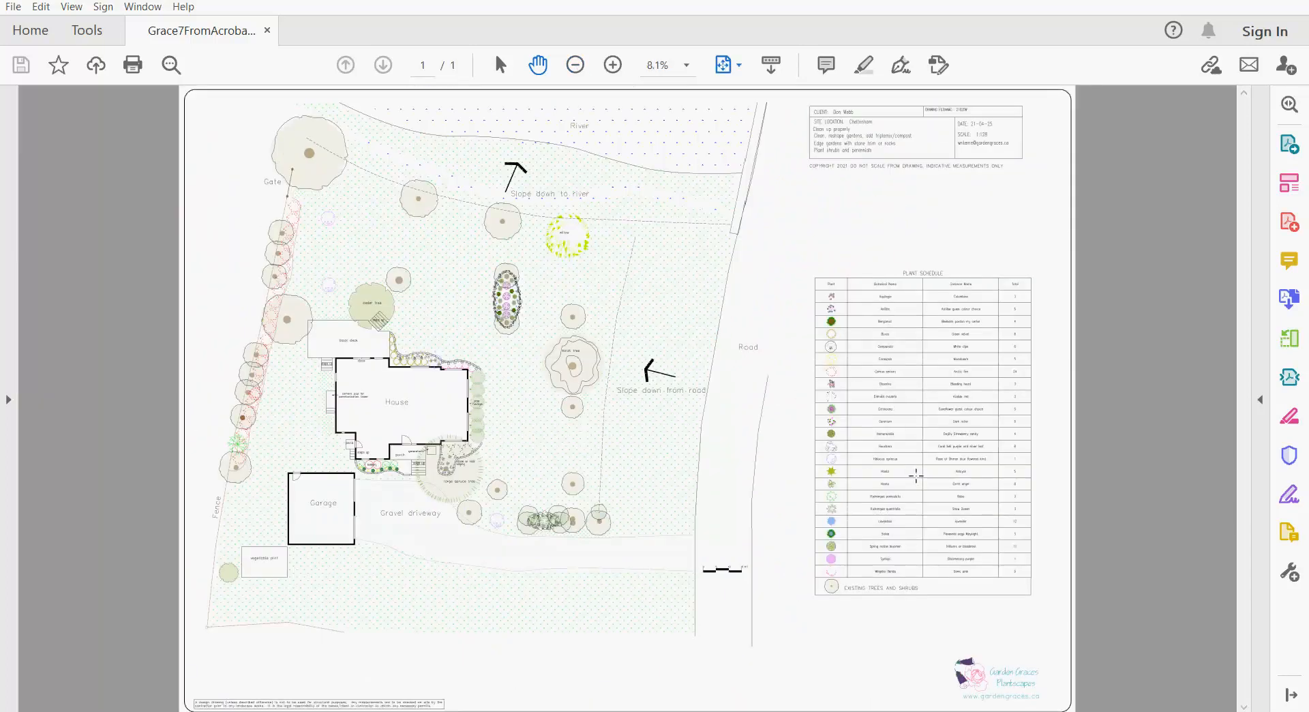
{"action": "left_click", "coordinate": [614, 66]}
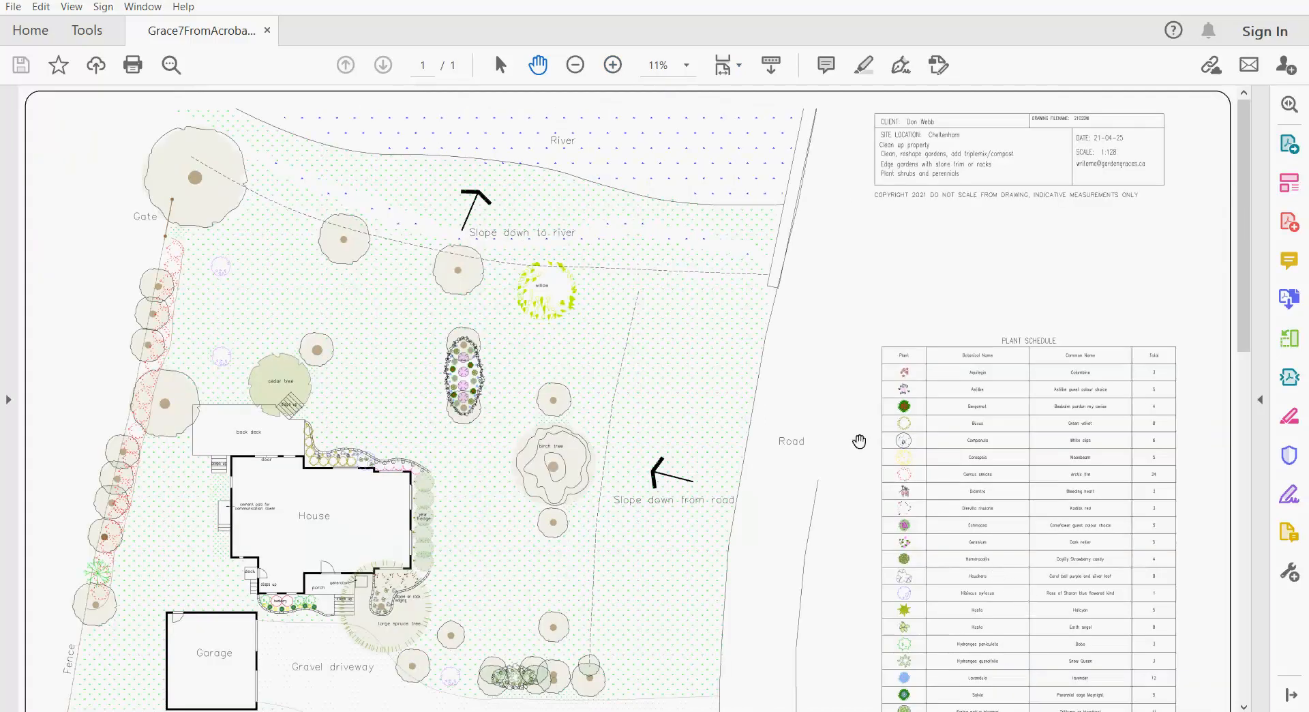
{"action": "left_click", "coordinate": [613, 66]}
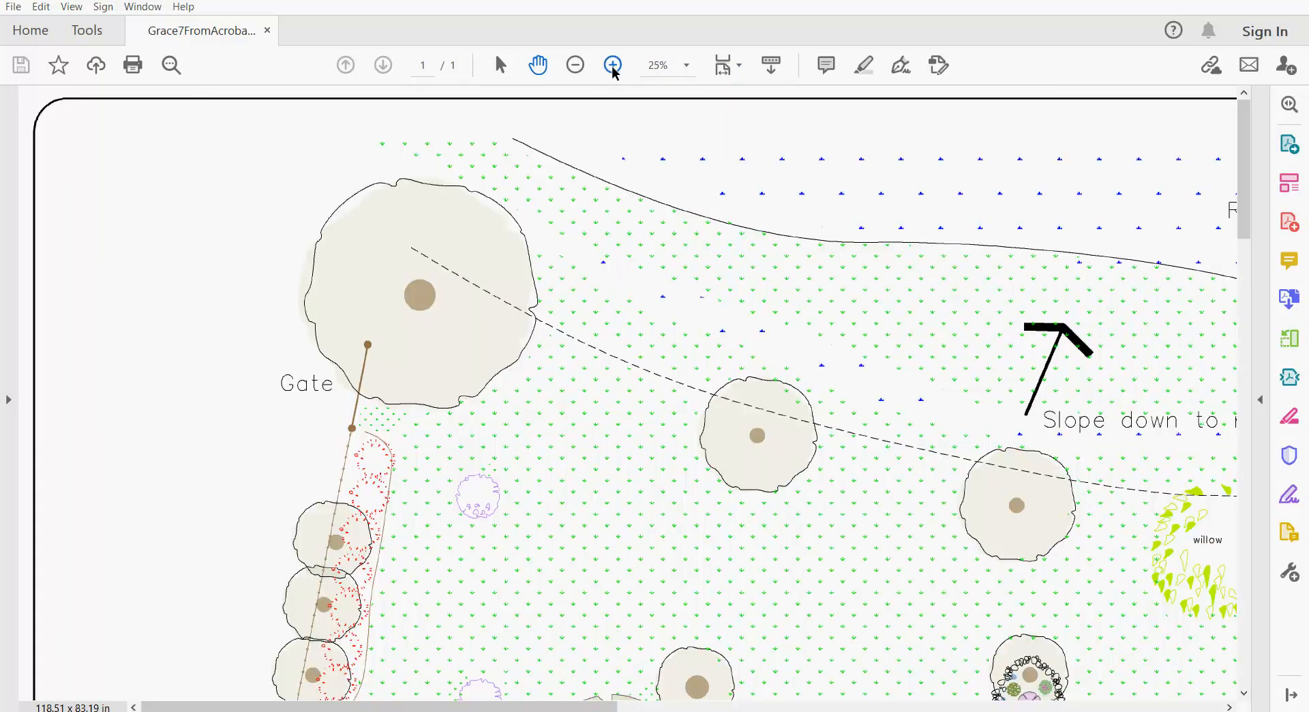
{"action": "left_click_drag", "start_coordinate": [1011, 504], "coordinate": [373, 292]}
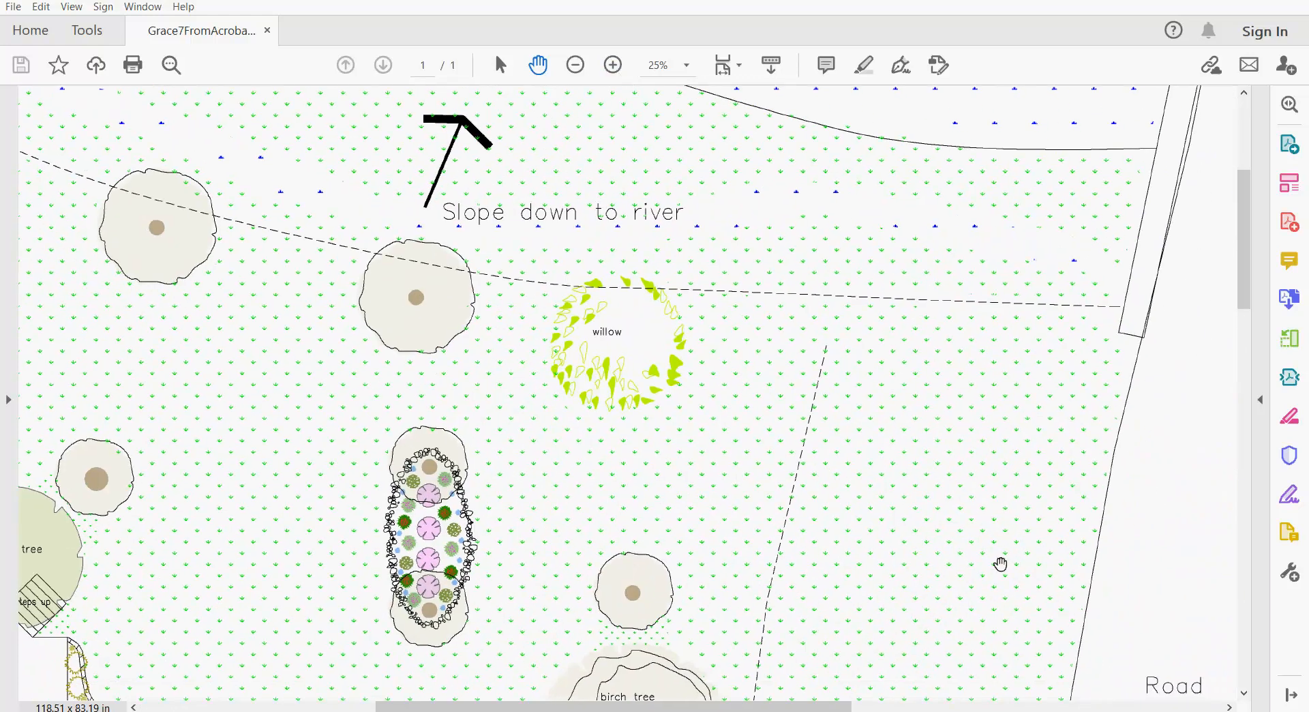
{"action": "mouse_move", "coordinate": [997, 561]}
{"action": "left_mouse_down"}
{"action": "mouse_move", "coordinate": [344, 469]}
{"action": "mouse_move", "coordinate": [381, 356]}
{"action": "left_mouse_up"}
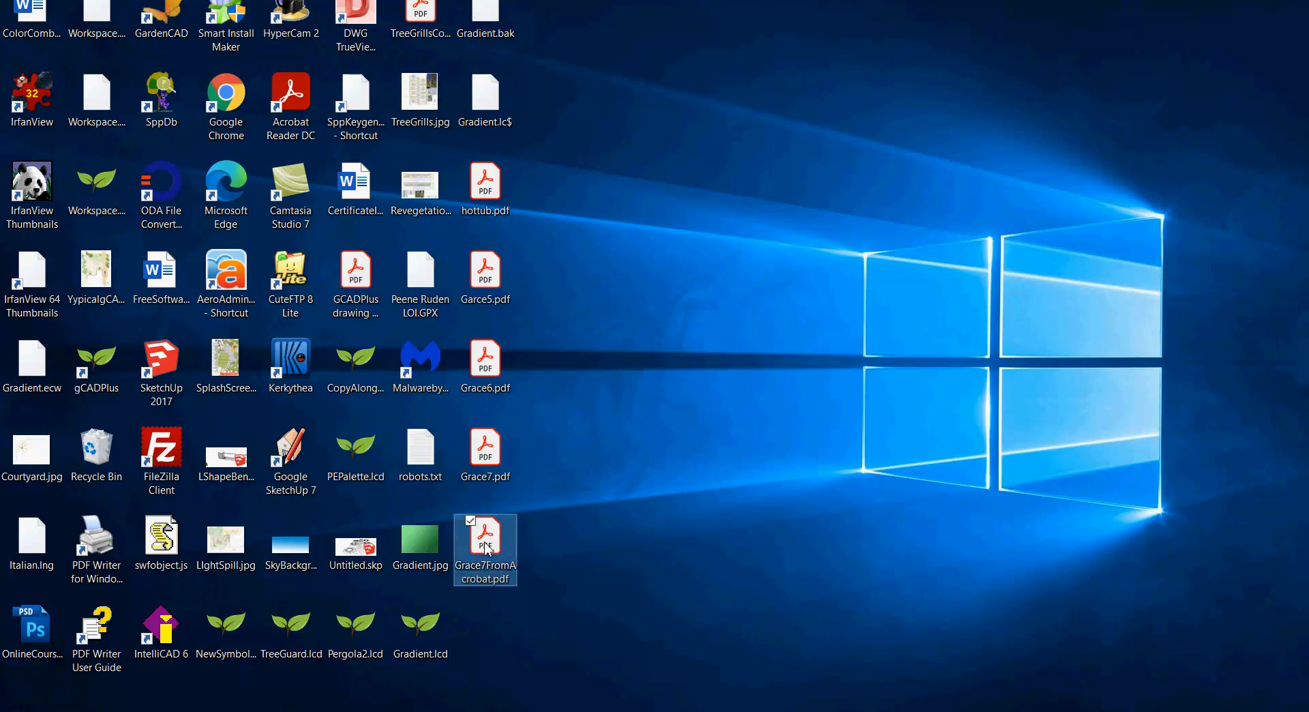
Open Grace7FromAcrobat.pdf from the desktop with IrfanView 32-bit
{"action": "right_click", "coordinate": [486, 545]}
{"action": "mouse_move", "coordinate": [424, 315]}
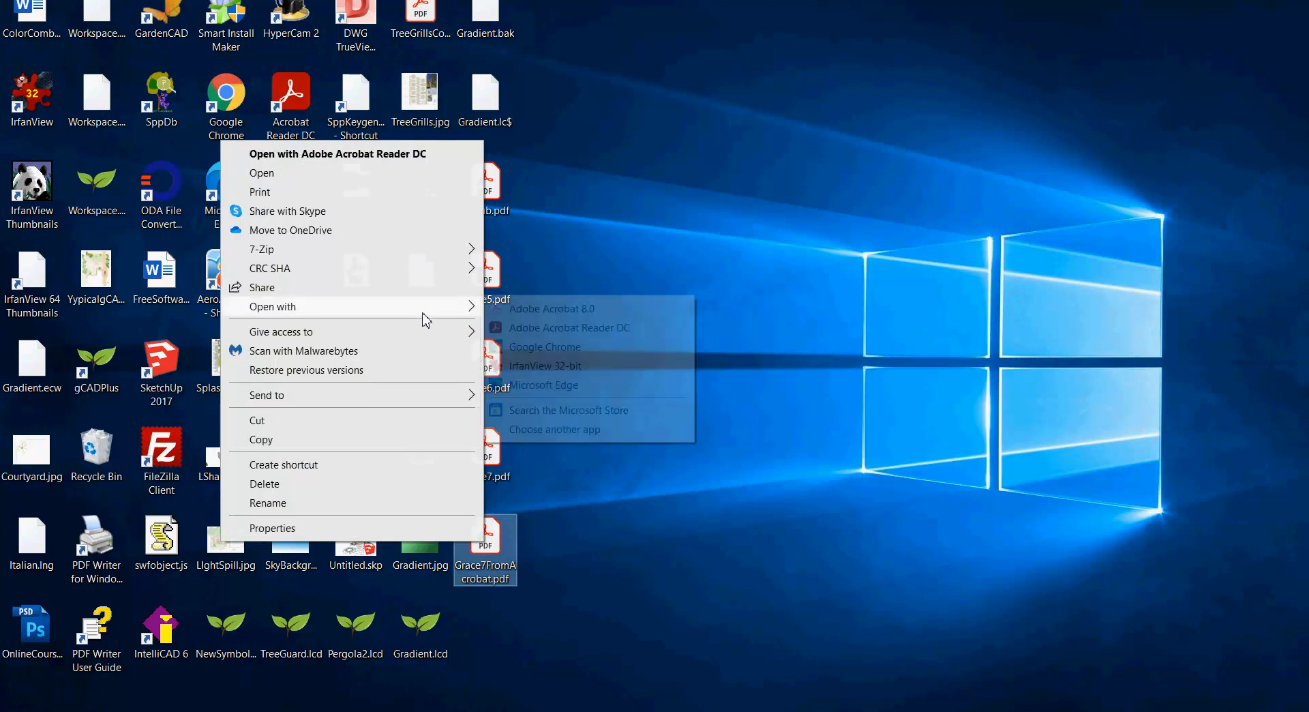
{"action": "left_click", "coordinate": [545, 366]}
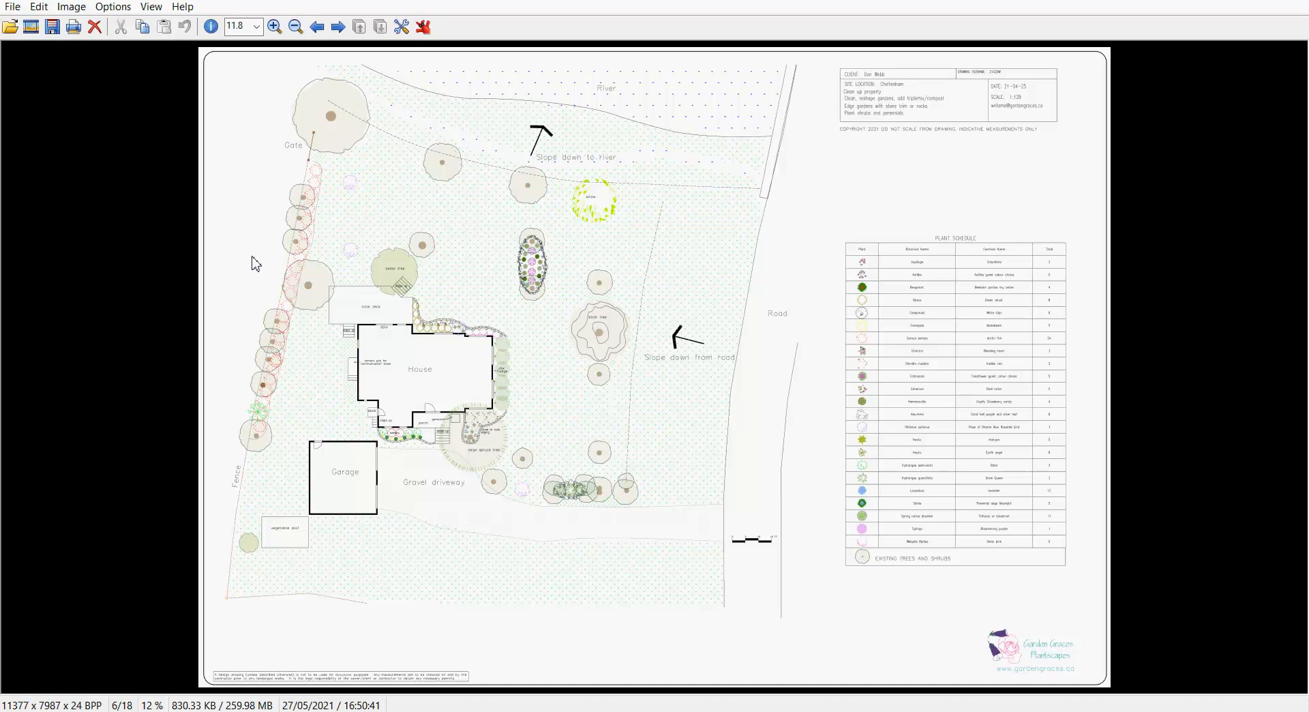
Start a colour correction of the plan image and load the saved profile Test01
{"action": "left_click", "coordinate": [72, 7]}
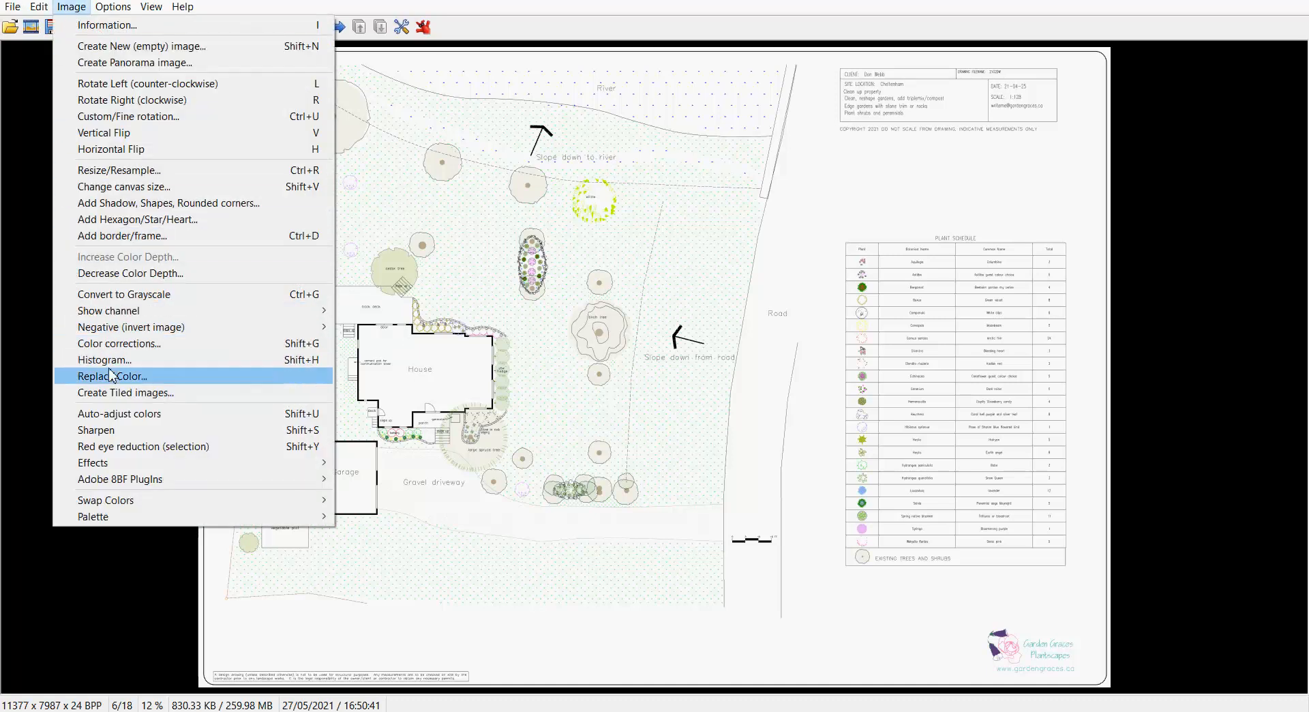
{"action": "left_click", "coordinate": [137, 344]}
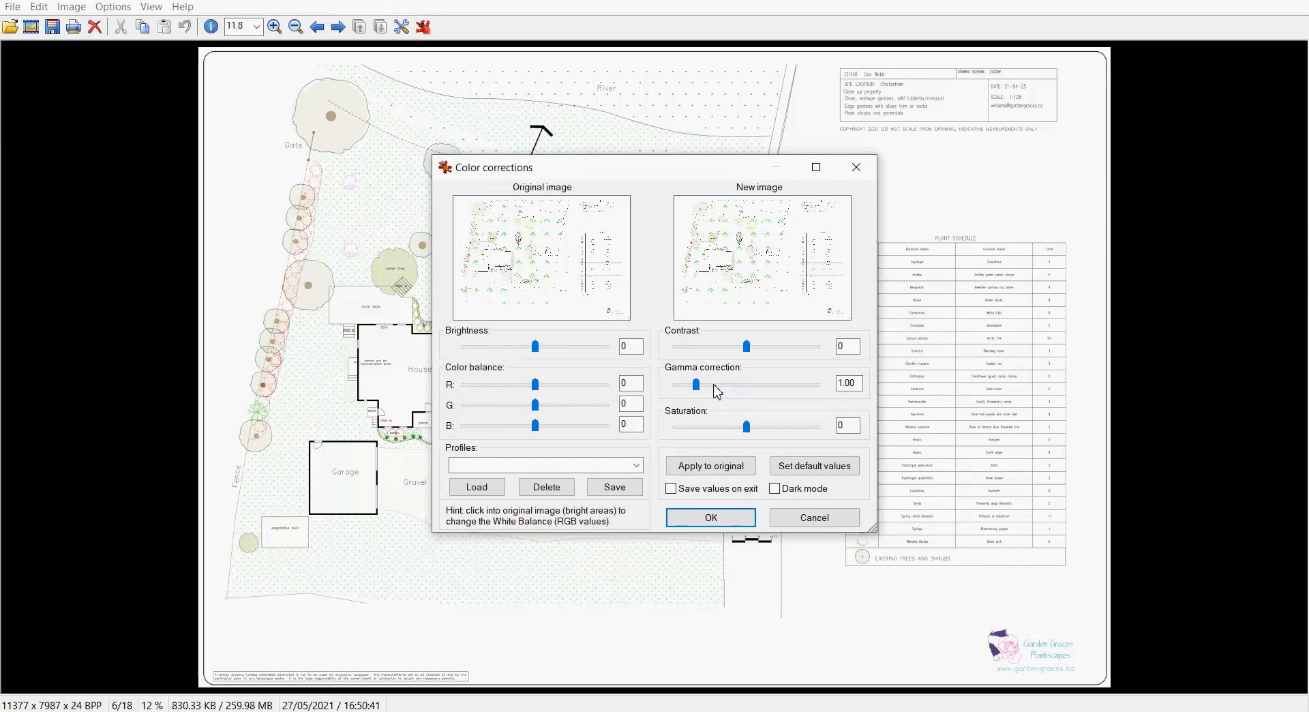
{"action": "left_click", "coordinate": [636, 465]}
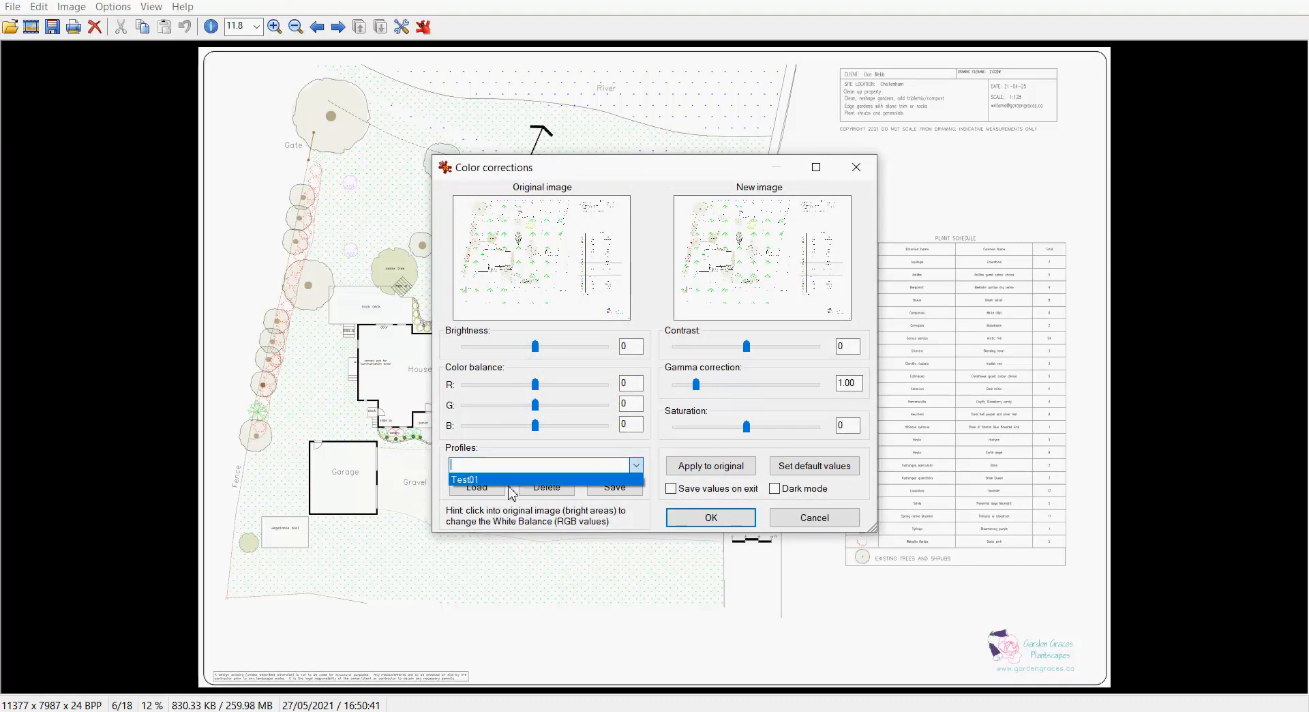
{"action": "left_click", "coordinate": [468, 480]}
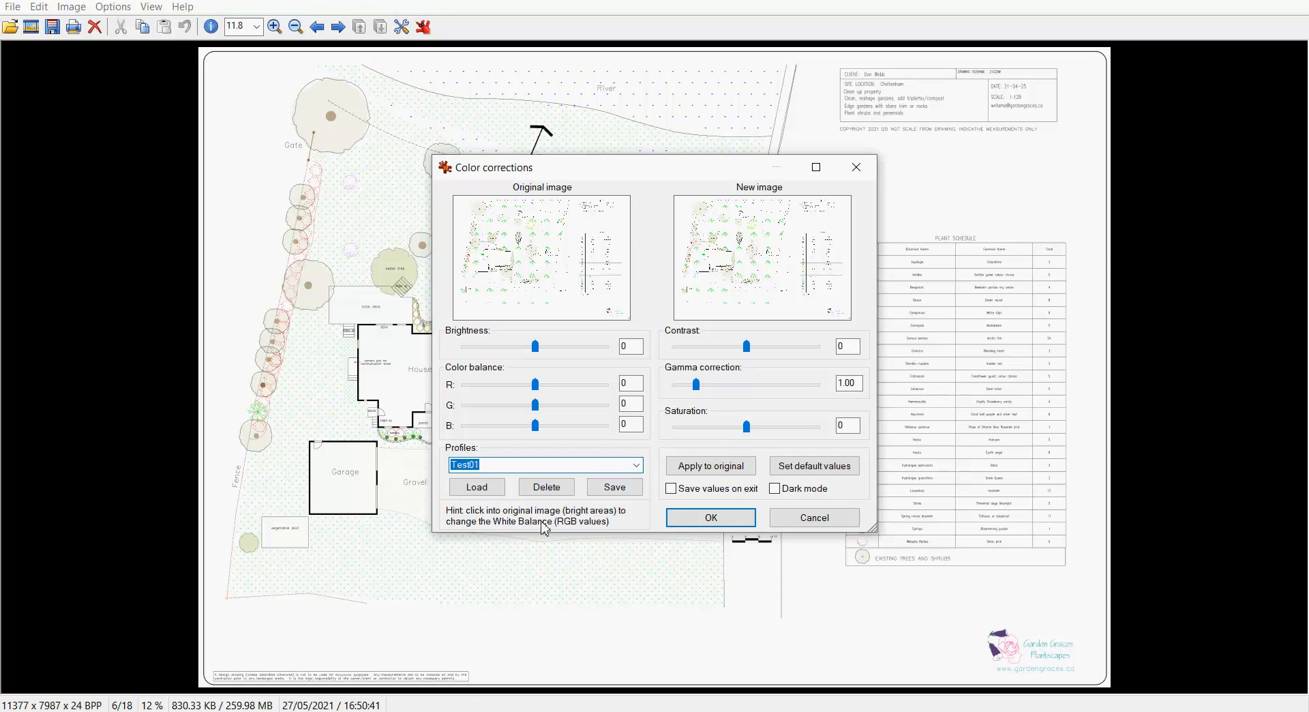
{"action": "left_click", "coordinate": [481, 488]}
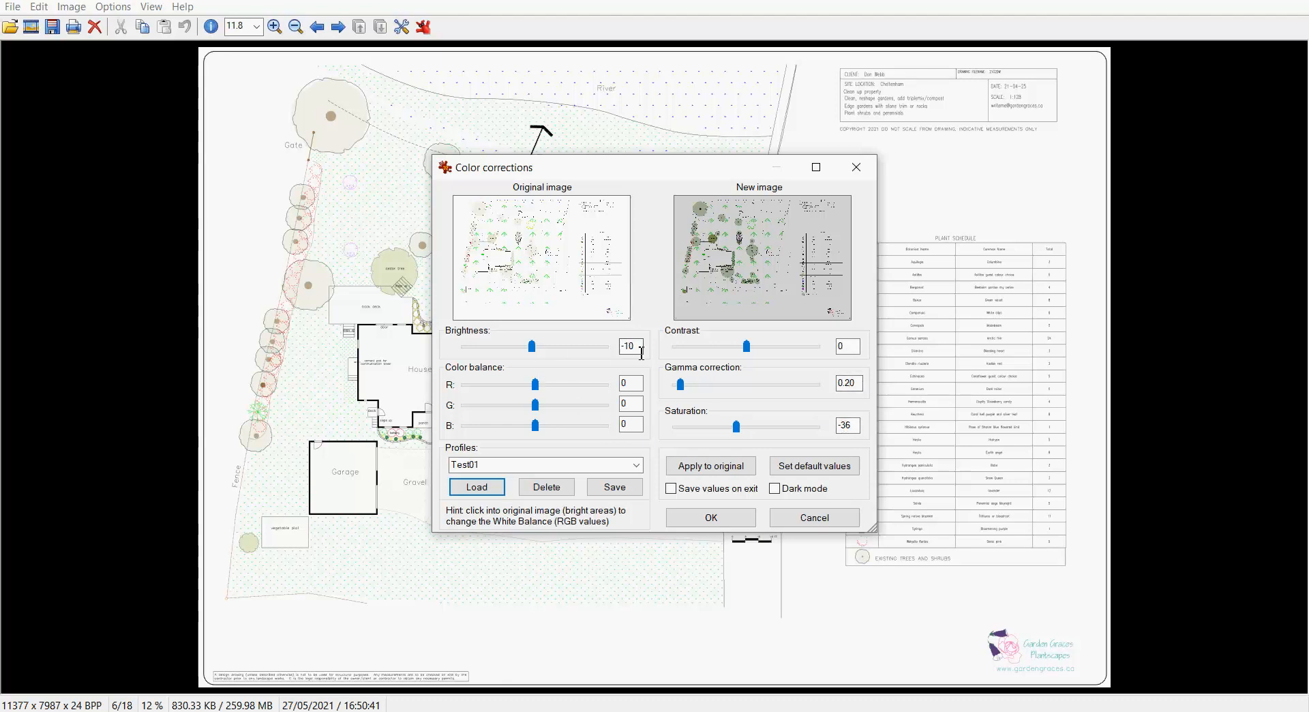
Set the contrast to 10 and save the colour correction values as a profile named Test02
{"action": "left_click", "coordinate": [753, 347]}
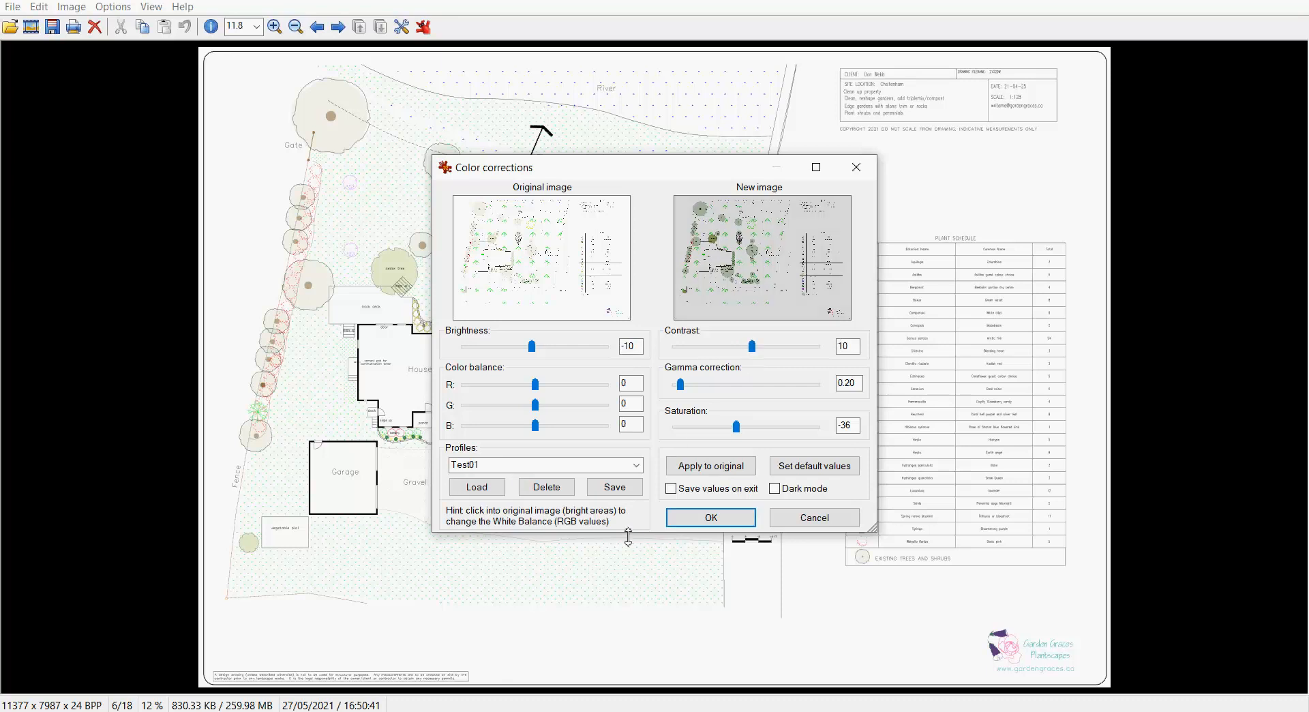
{"action": "double_click", "coordinate": [493, 466]}
{"action": "left_click", "coordinate": [496, 465]}
{"action": "type", "text": "2"}
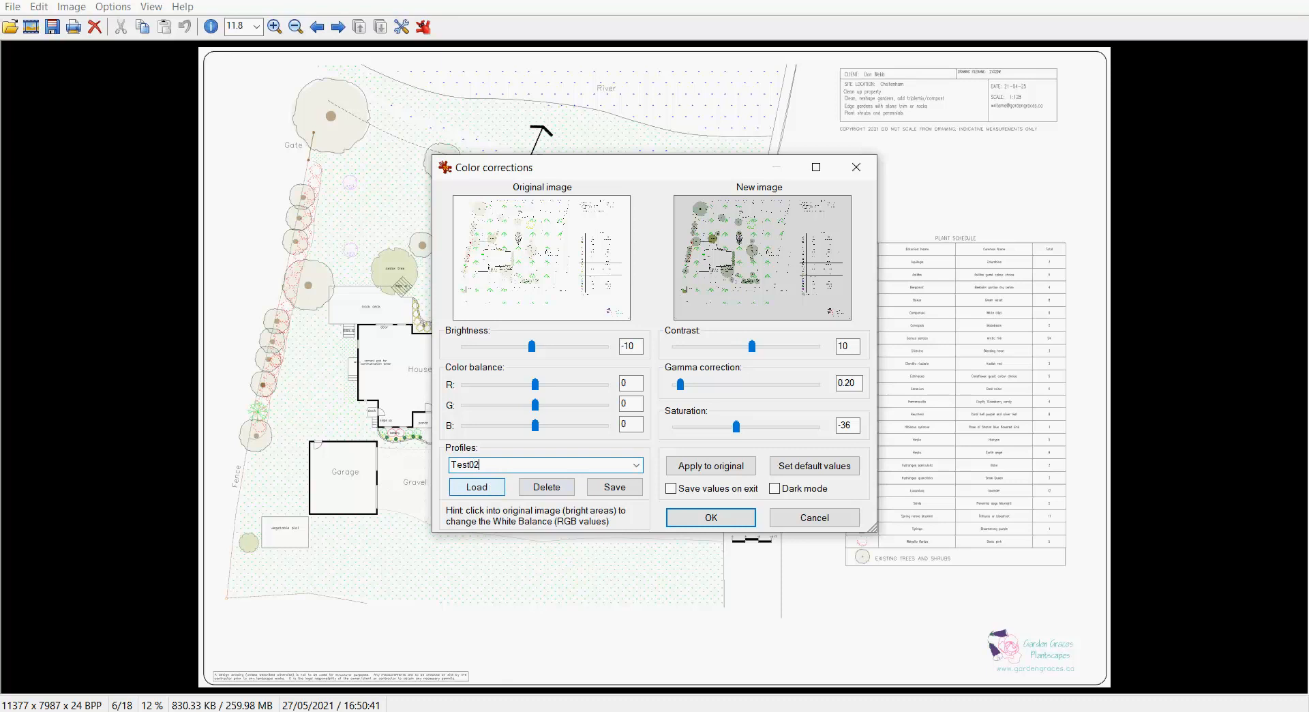
{"action": "left_click", "coordinate": [614, 486]}
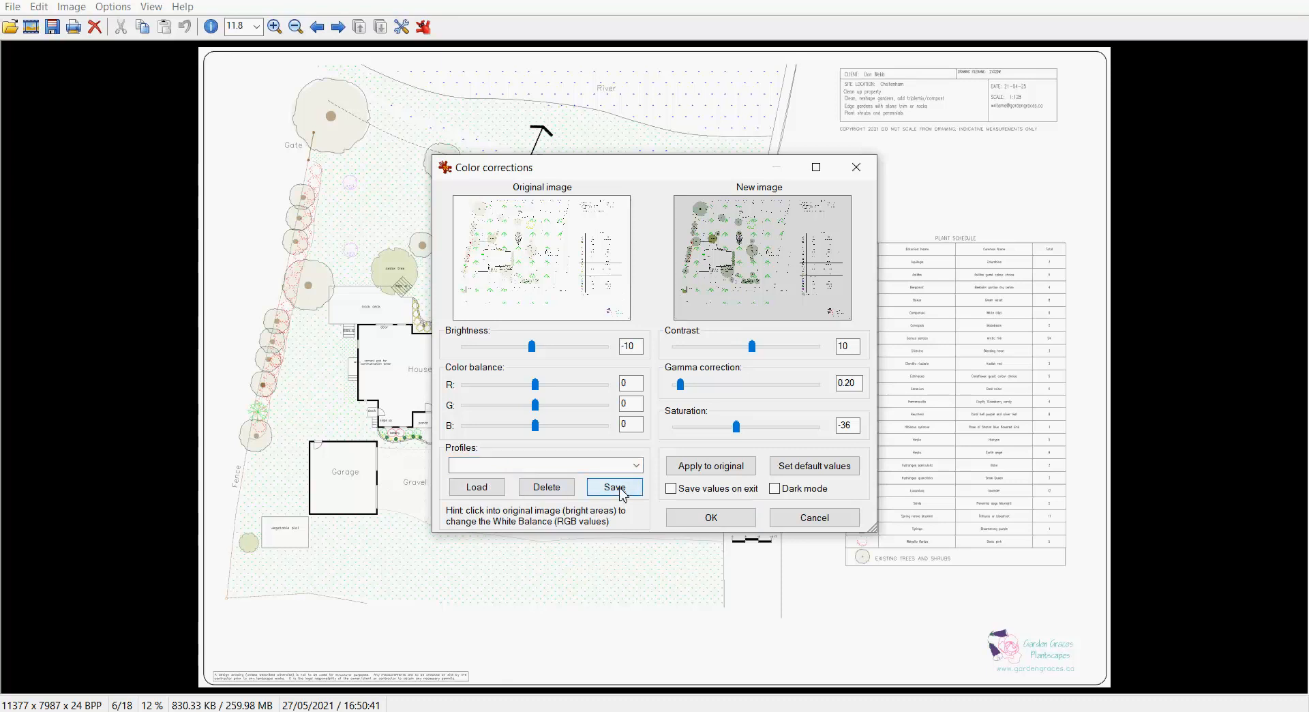
Select the Test02 profile and apply the colour corrections to the plan image
{"action": "left_click", "coordinate": [636, 465]}
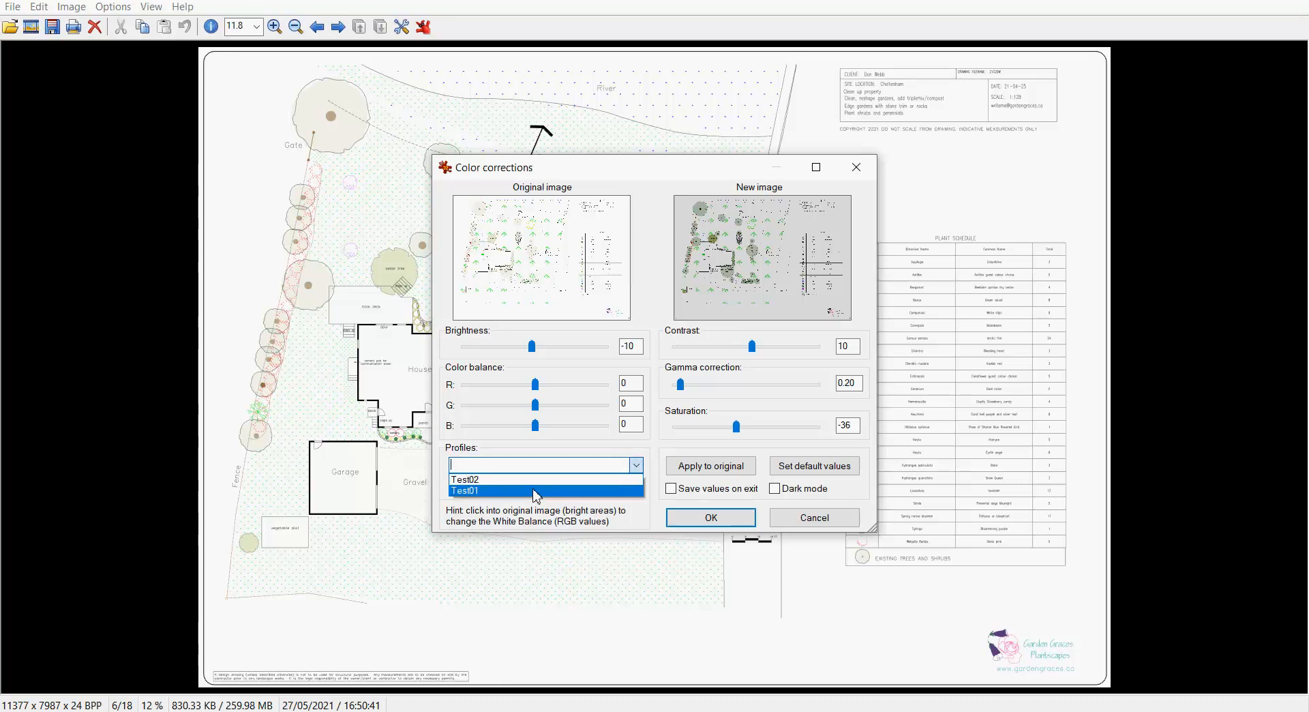
{"action": "left_click", "coordinate": [502, 481]}
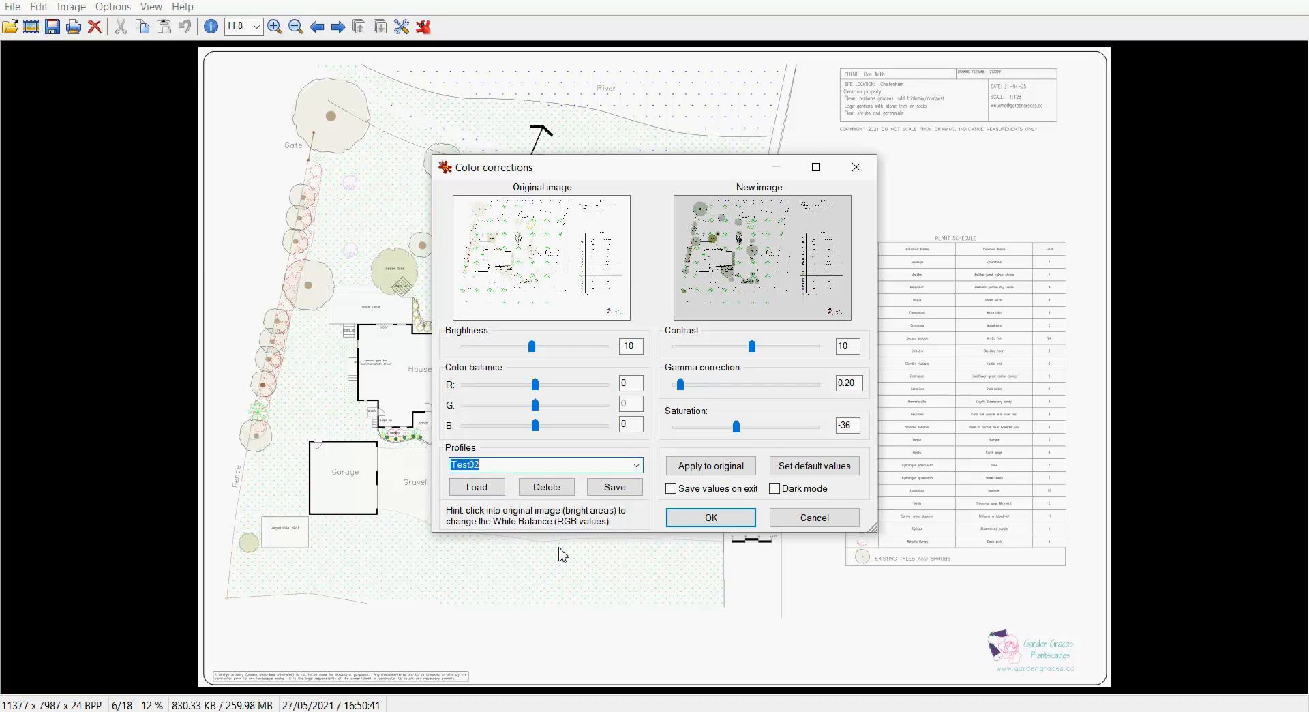
{"action": "left_click", "coordinate": [709, 519]}
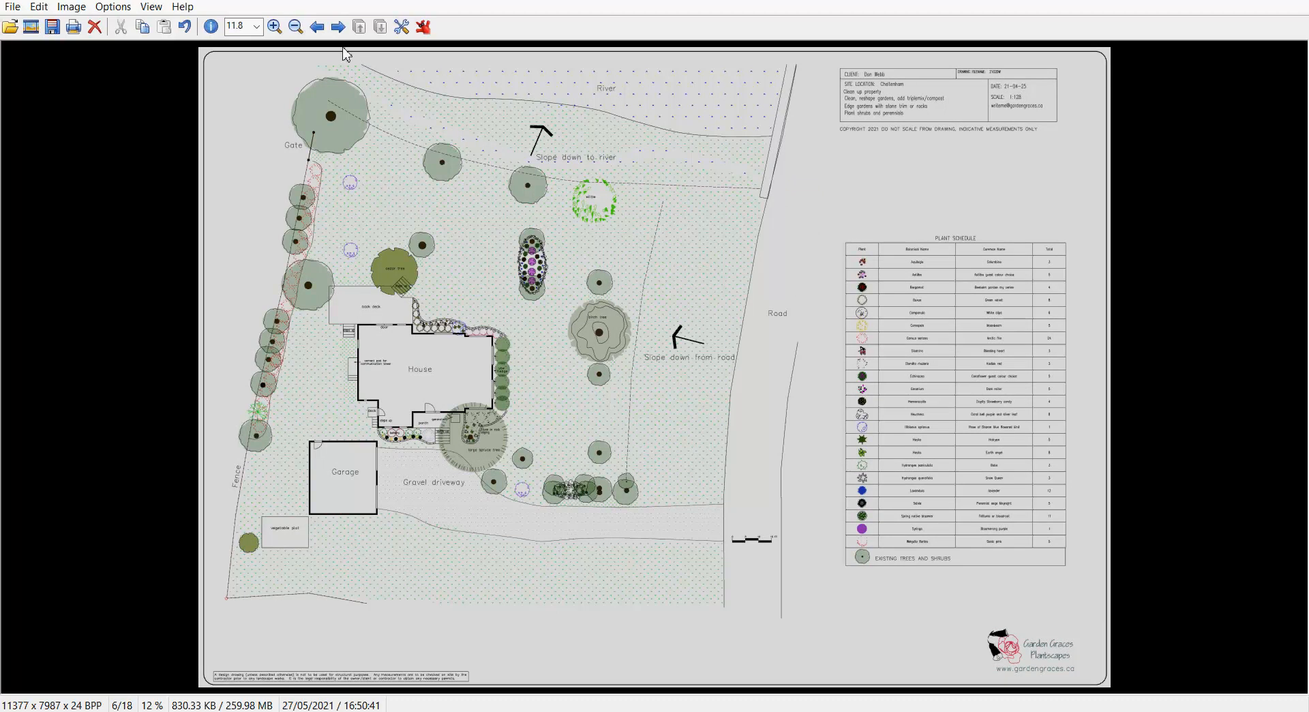
Enlarge the corrected plan to 20.8% and examine its tree fills and plant schedule
{"action": "left_click", "coordinate": [274, 27]}
{"action": "left_click", "coordinate": [274, 27]}
{"action": "left_click", "coordinate": [274, 27]}
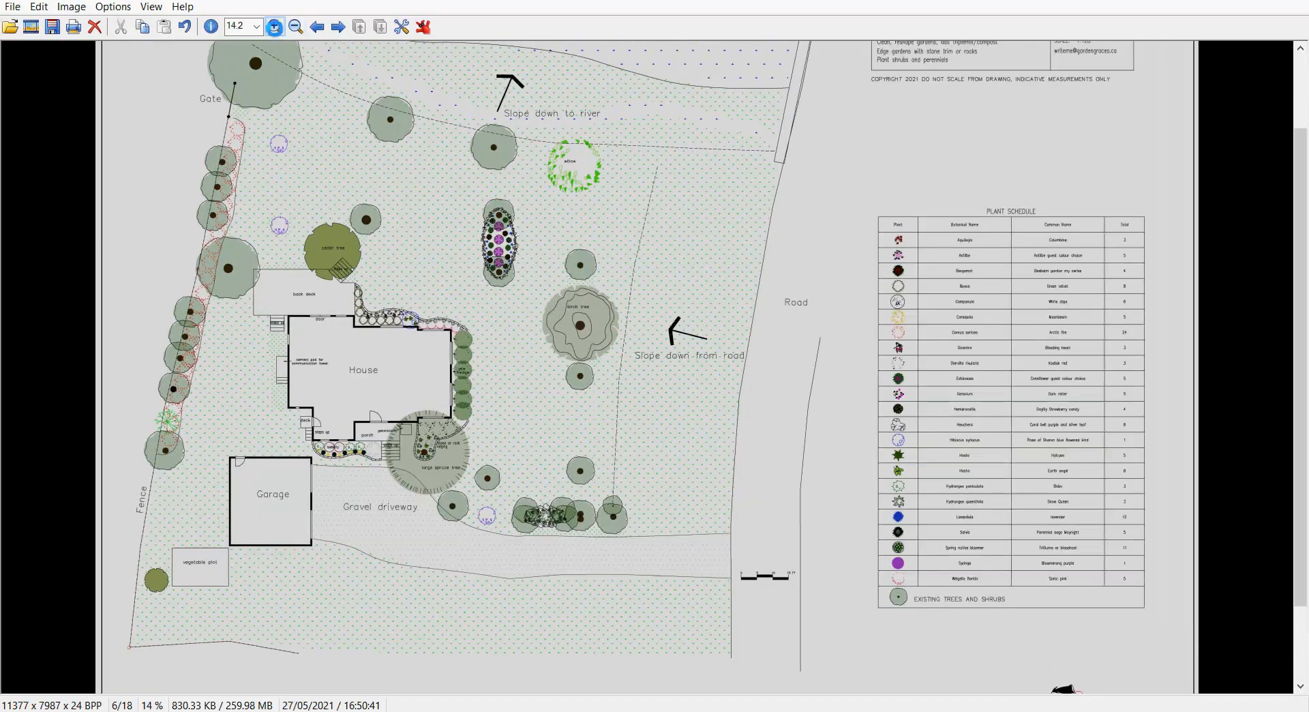
{"action": "left_click", "coordinate": [274, 27]}
{"action": "left_click", "coordinate": [274, 27]}
{"action": "left_click", "coordinate": [275, 26]}
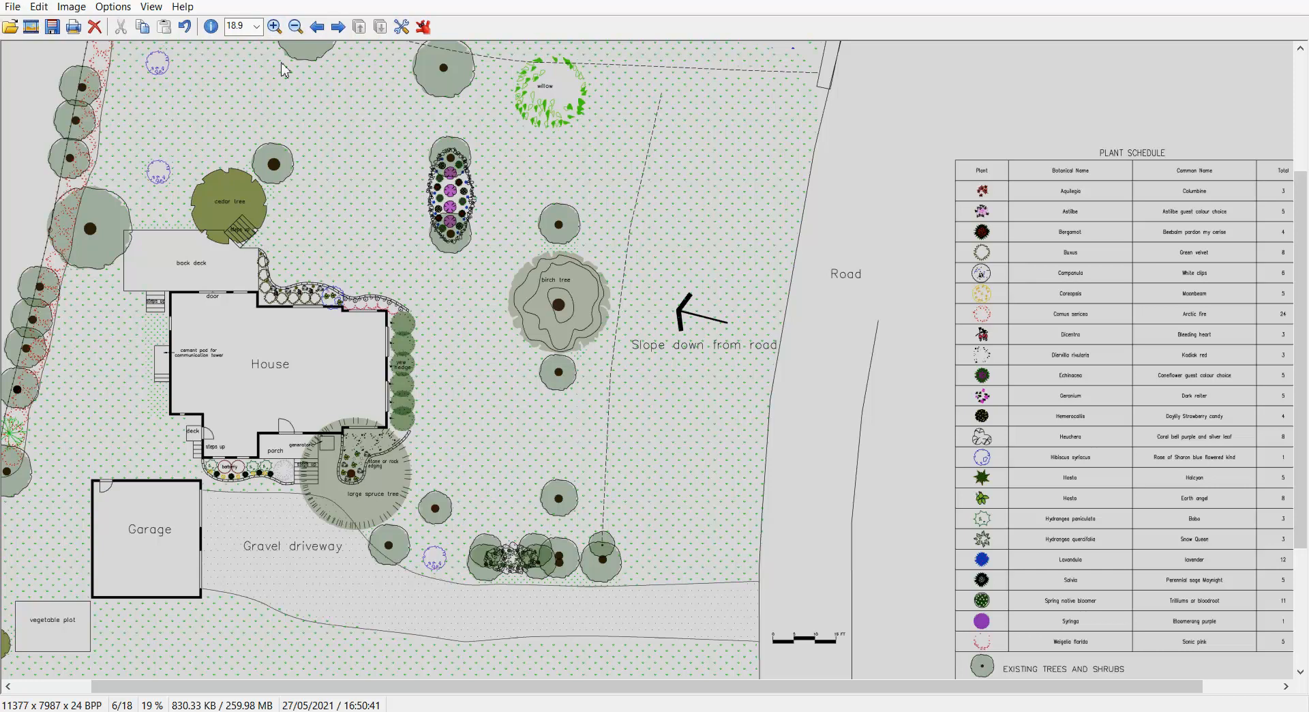
{"action": "left_click", "coordinate": [274, 28]}
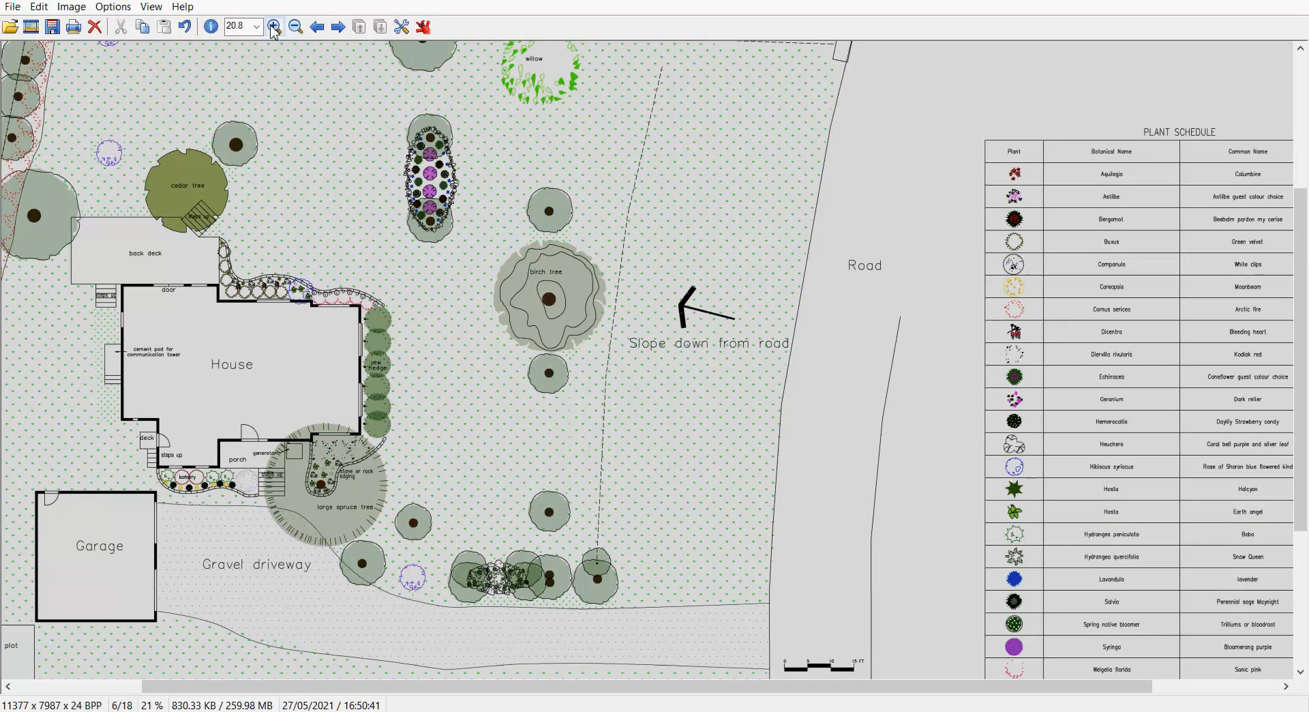